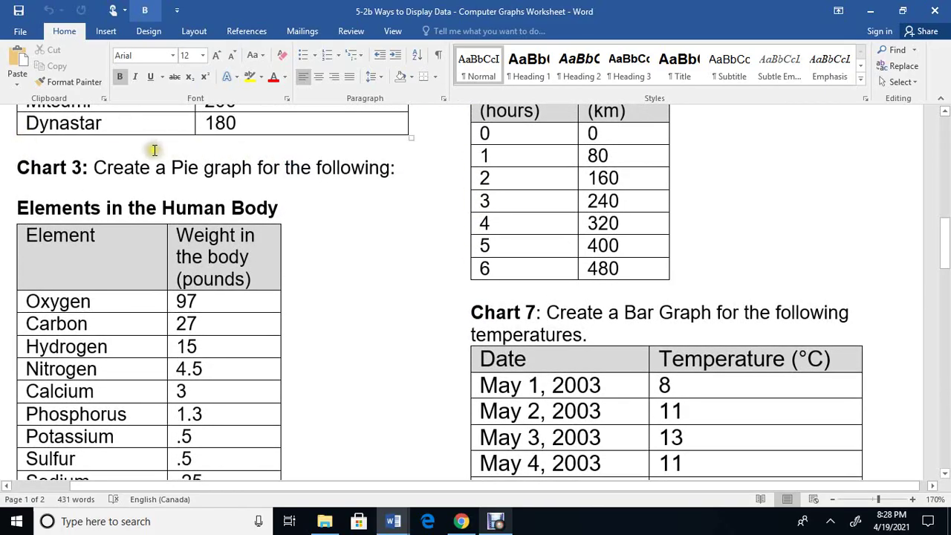
# Scroll the Word worksheet down to the Chart 3 'Elements in the Human Body' data table.
pyautogui.scroll(-1, 235, 192)
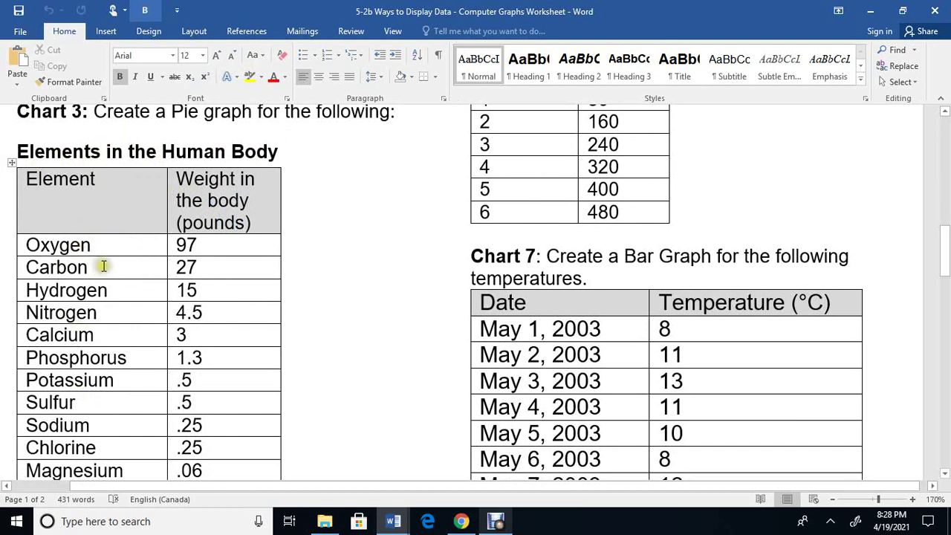
# In the Google Sheet, wrap the text of the weight header in D4.
pyautogui.click(461, 523)
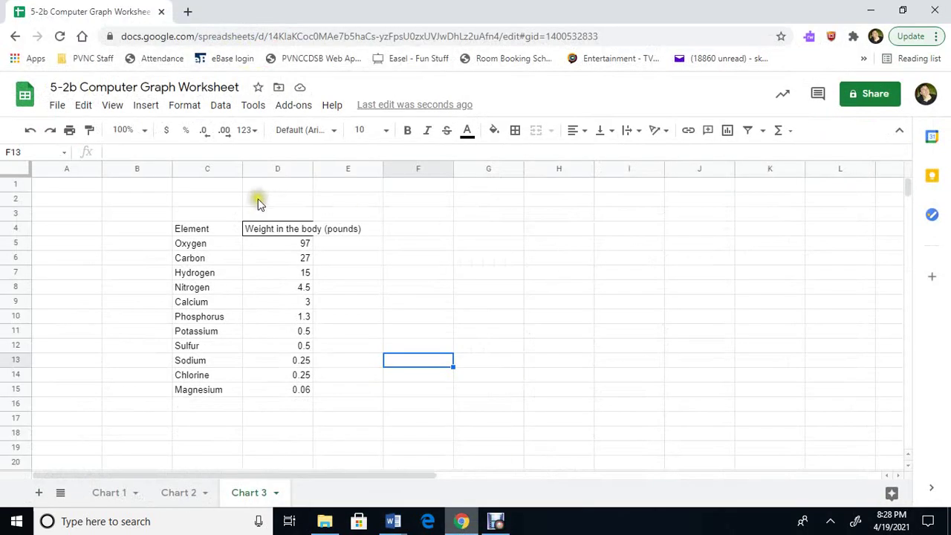
pyautogui.click(193, 224)
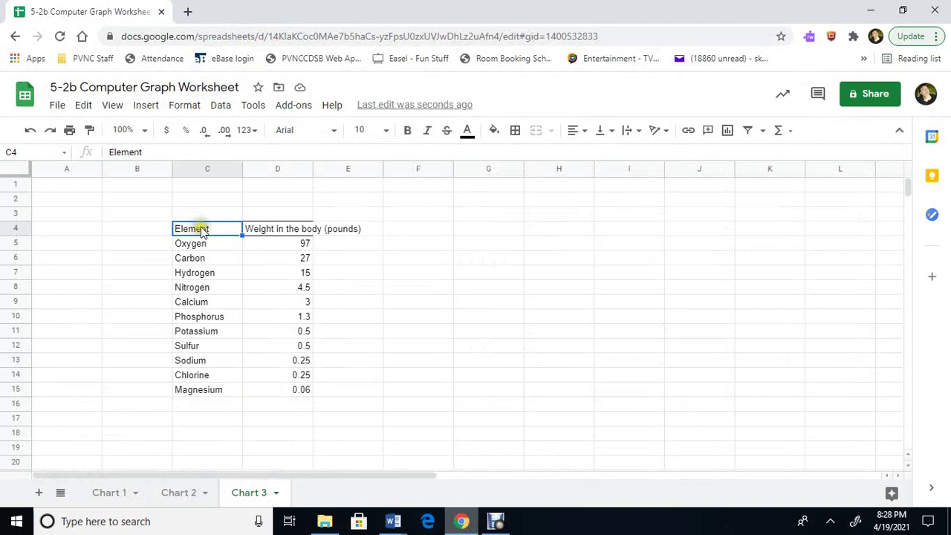
pyautogui.click(273, 232)
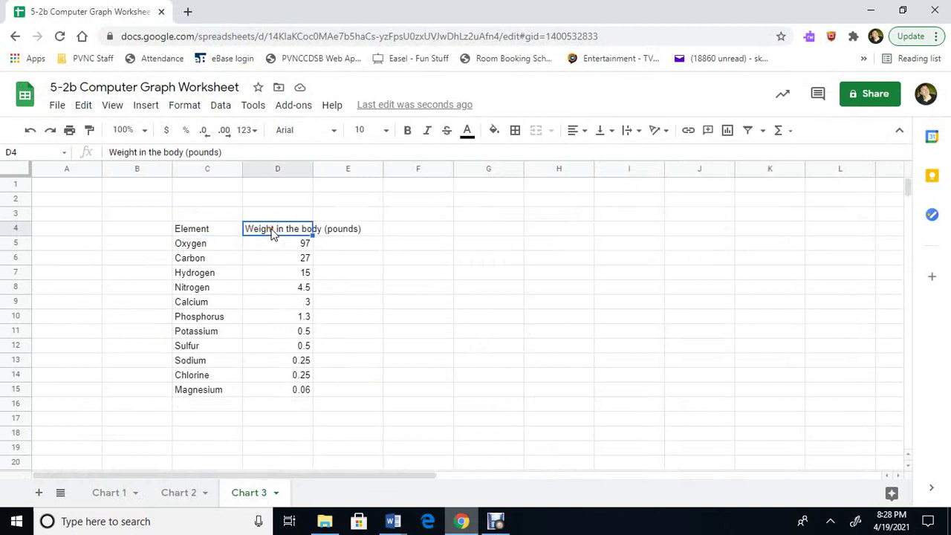
pyautogui.click(189, 106)
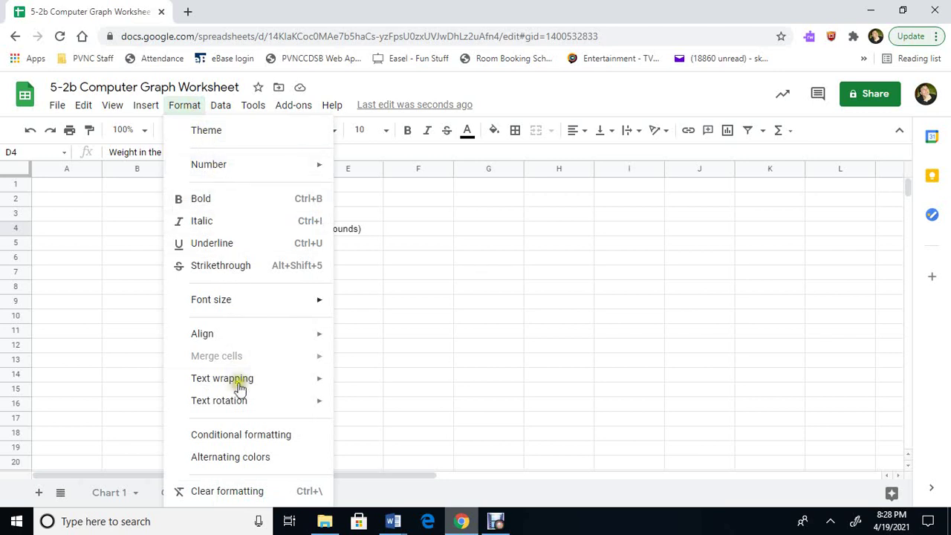
pyautogui.moveTo(245, 382)
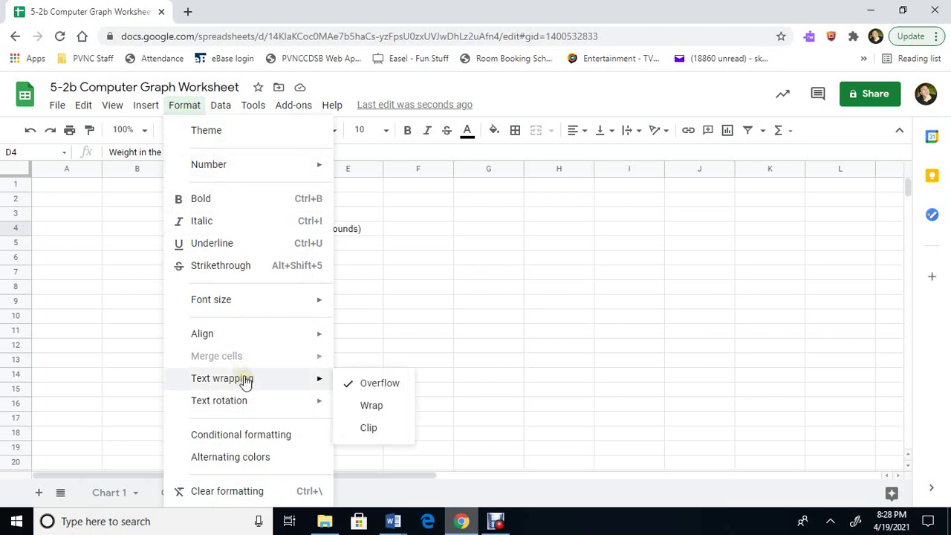
pyautogui.click(371, 407)
pyautogui.click(372, 286)
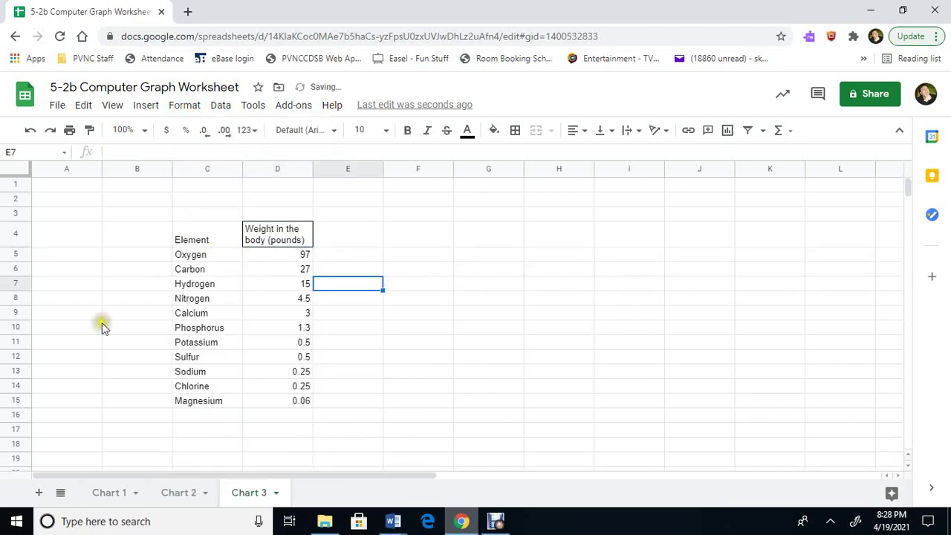
# Apply all borders to the element table C4:D15.
pyautogui.moveTo(201, 239); pyautogui.dragTo(286, 403)
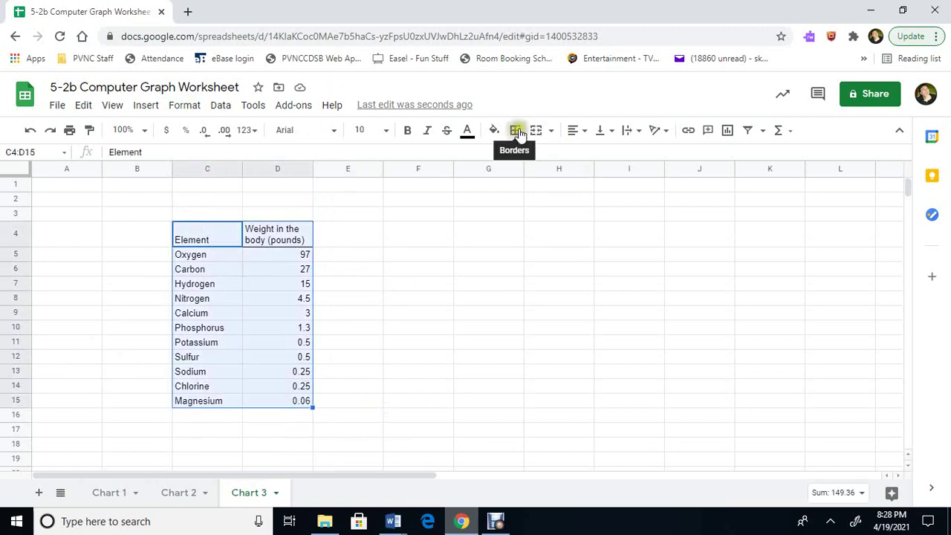
pyautogui.click(516, 130)
pyautogui.click(521, 158)
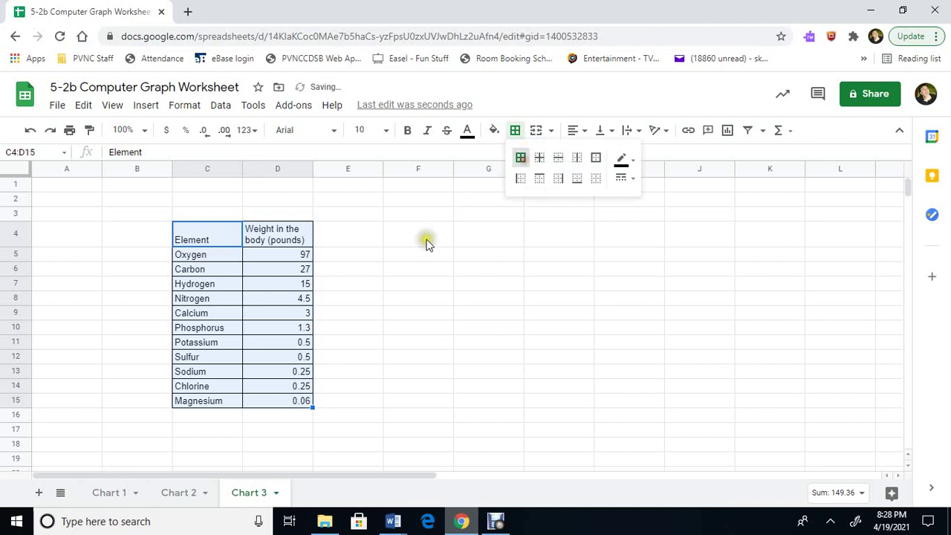
pyautogui.click(416, 255)
# Fill the header cells C4:D4 grey and select the data range C4:D15.
pyautogui.moveTo(297, 230); pyautogui.dragTo(210, 231)
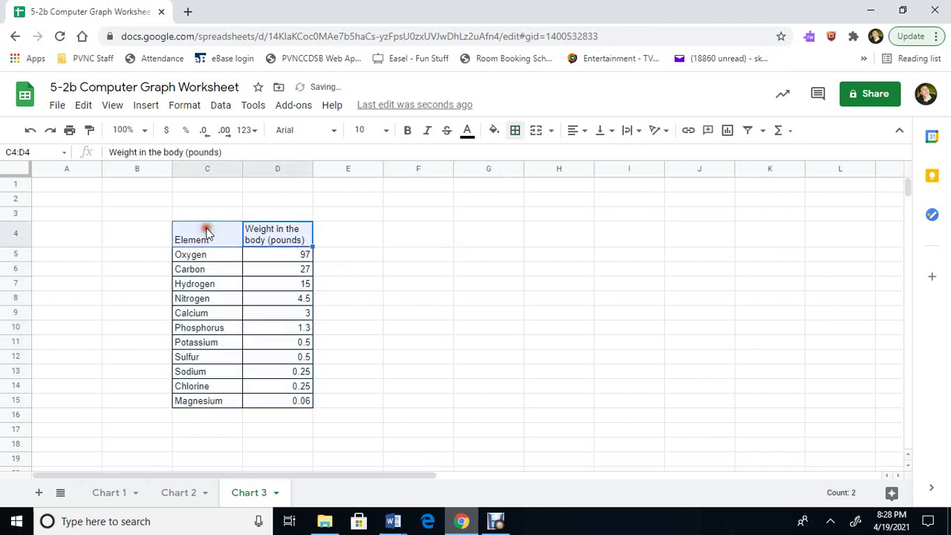
pyautogui.click(495, 132)
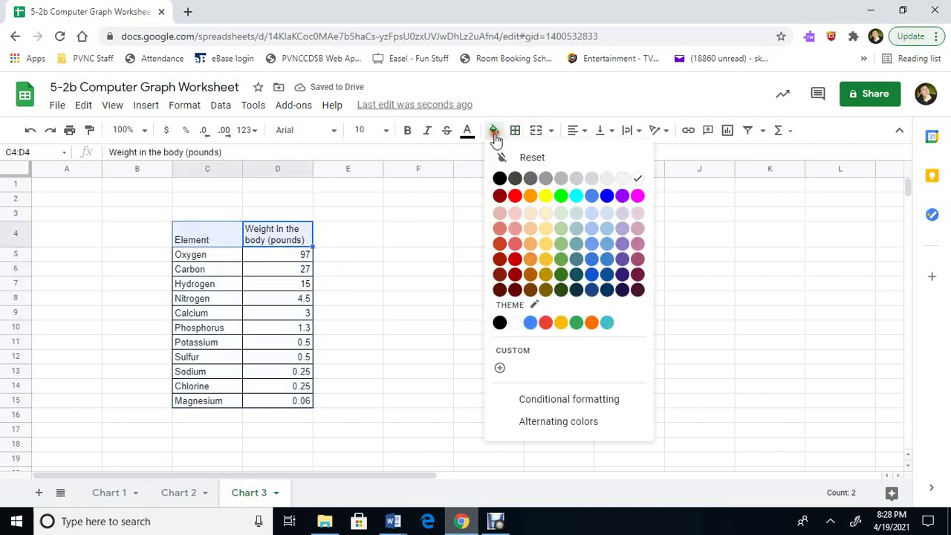
pyautogui.click(576, 179)
pyautogui.click(444, 242)
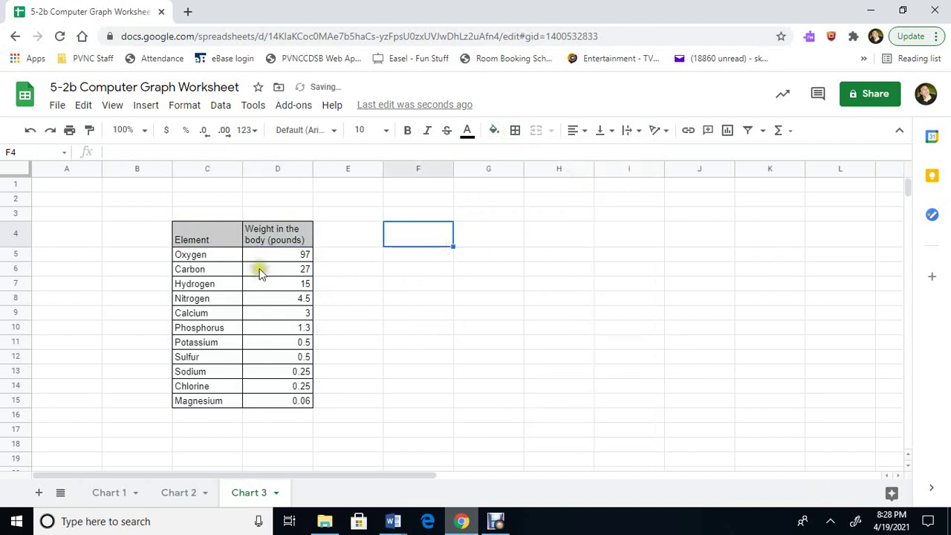
pyautogui.moveTo(207, 231); pyautogui.dragTo(266, 408)
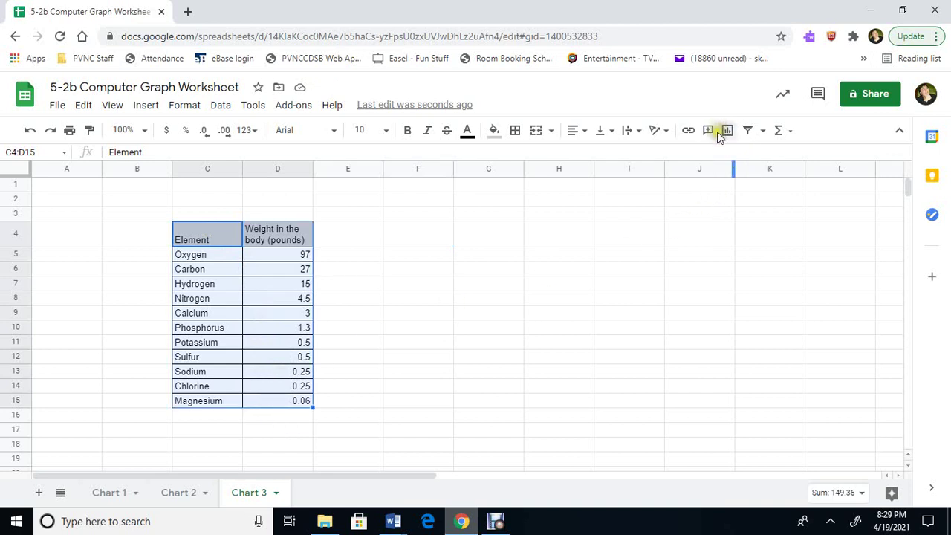
# Insert a chart from C4:D15, change its type to Pie chart, and drag it right of the table.
pyautogui.click(722, 132)
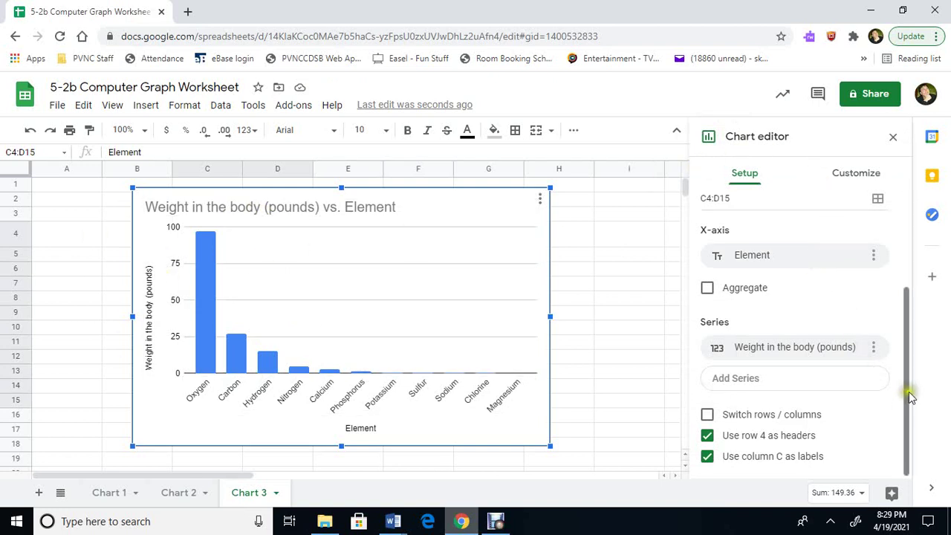
pyautogui.scroll(3, 817, 248)
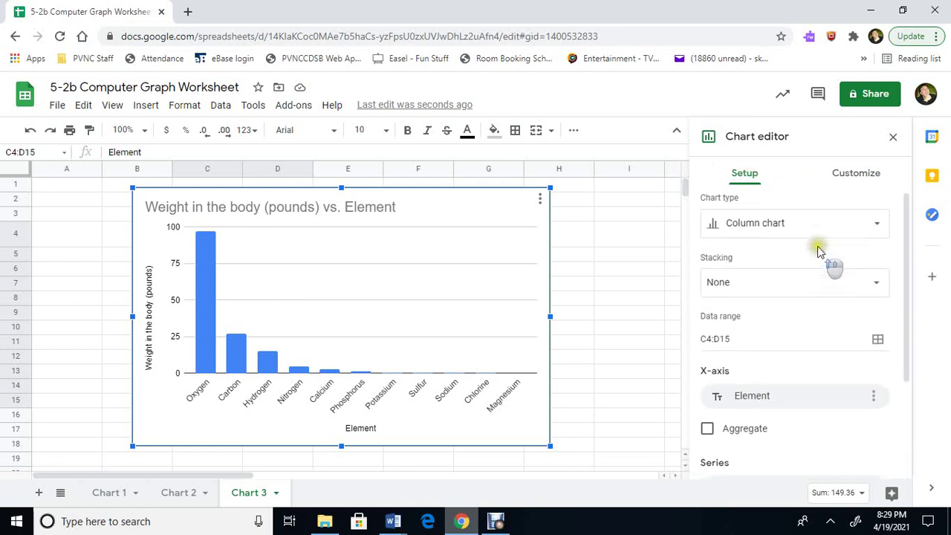
pyautogui.click(787, 237)
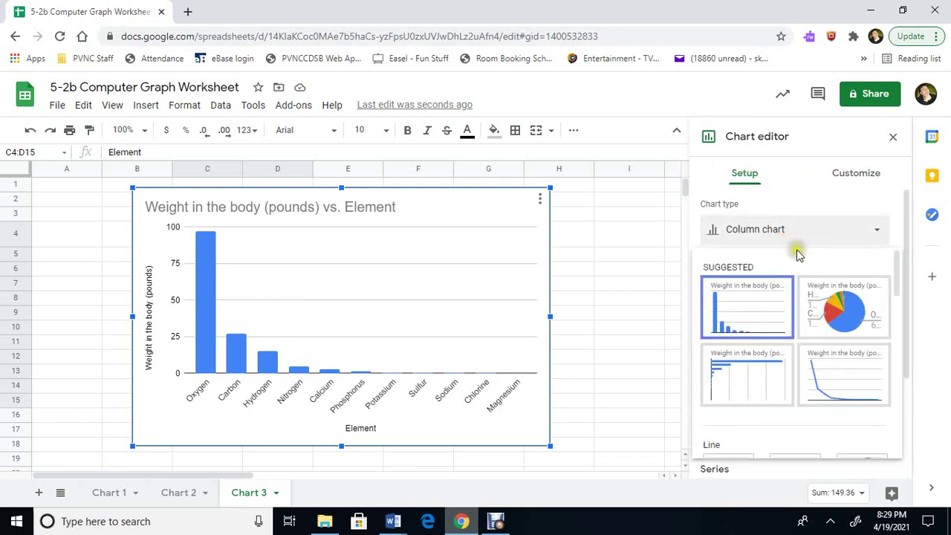
pyautogui.click(862, 320)
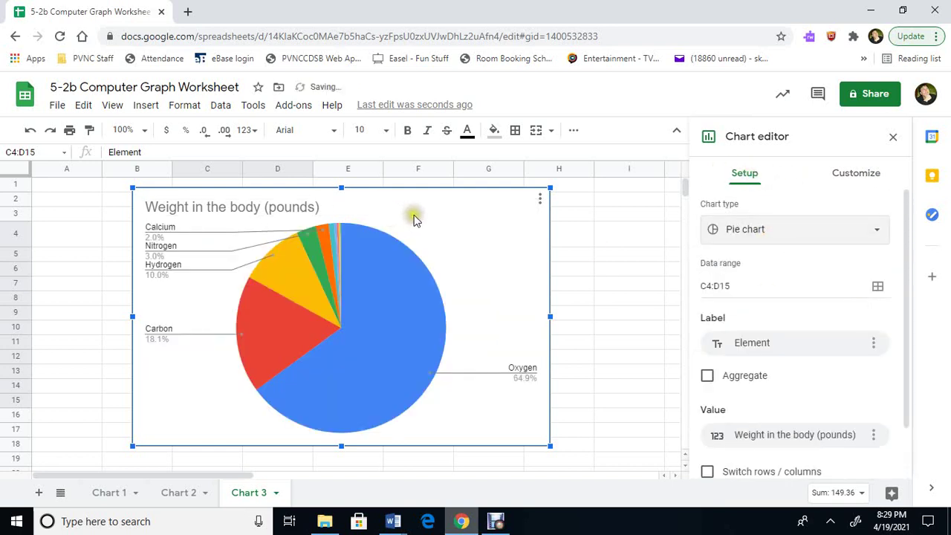
pyautogui.moveTo(474, 250); pyautogui.dragTo(684, 265)
pyautogui.moveTo(202, 476); pyautogui.dragTo(269, 483)
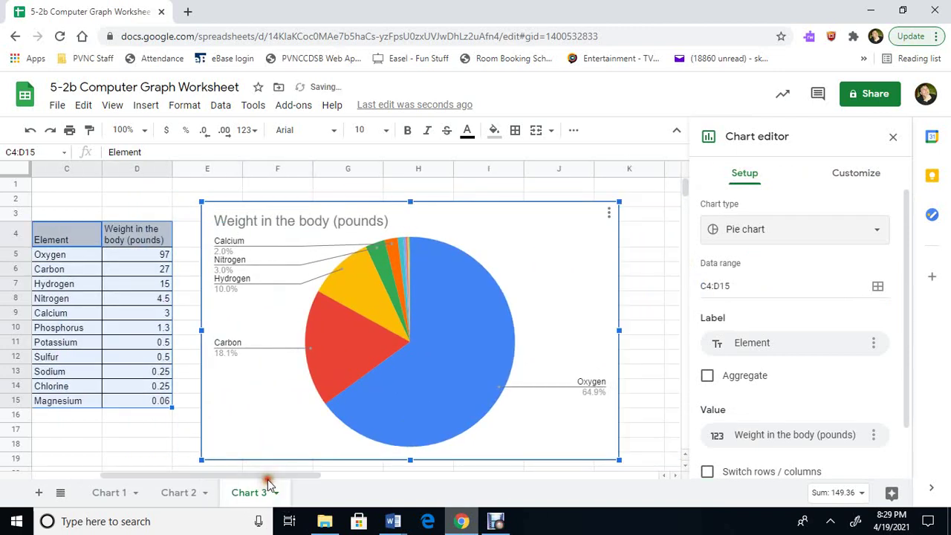
# Preview Maximize and 3D under Customize > Chart style, leaving the pie flat and unmaximized.
pyautogui.click(567, 247)
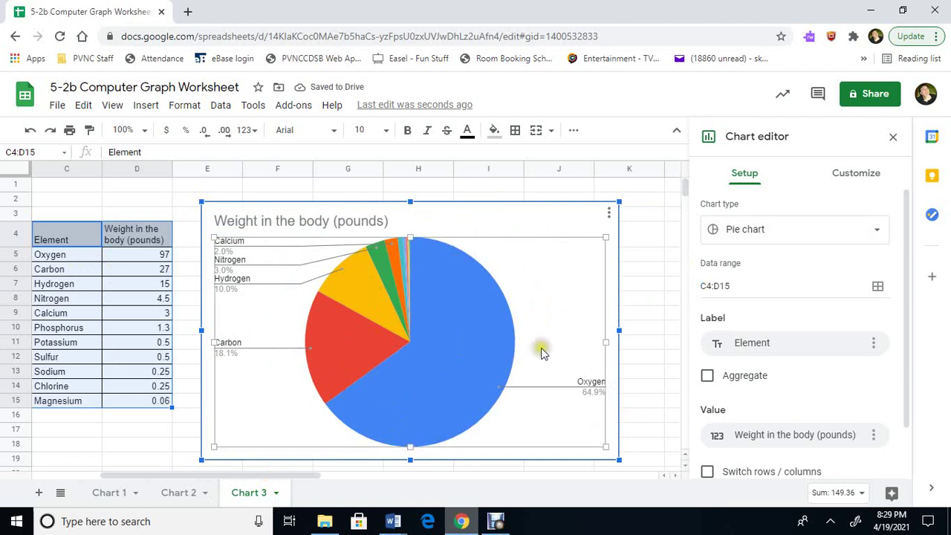
pyautogui.click(848, 182)
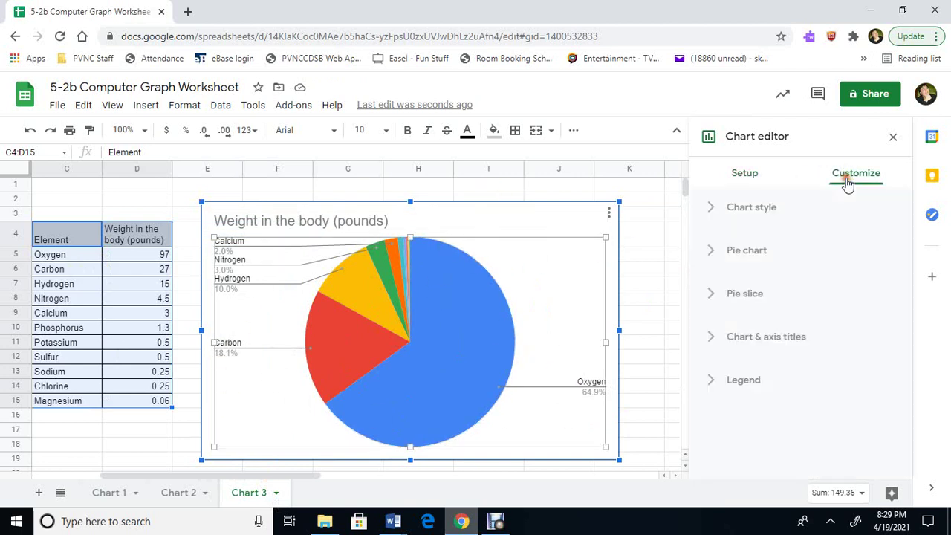
pyautogui.click(773, 216)
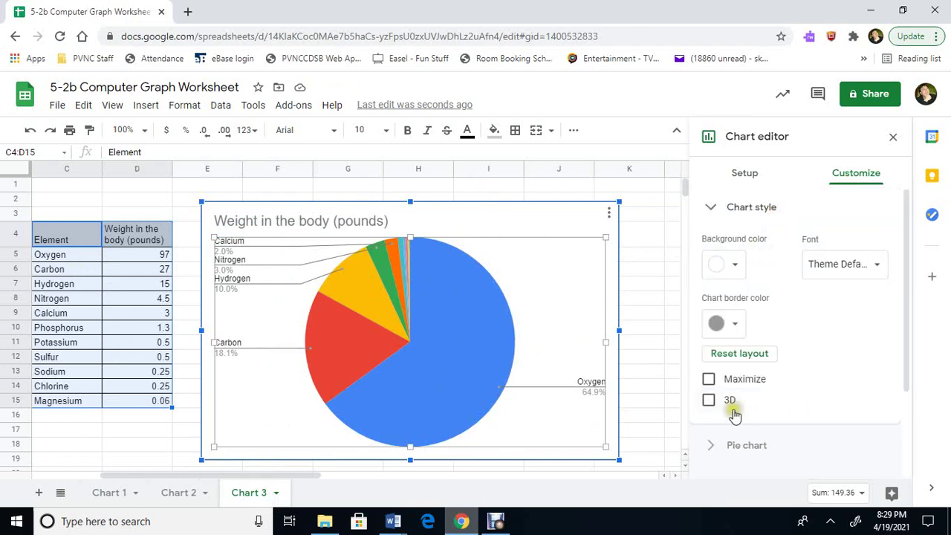
pyautogui.click(724, 381)
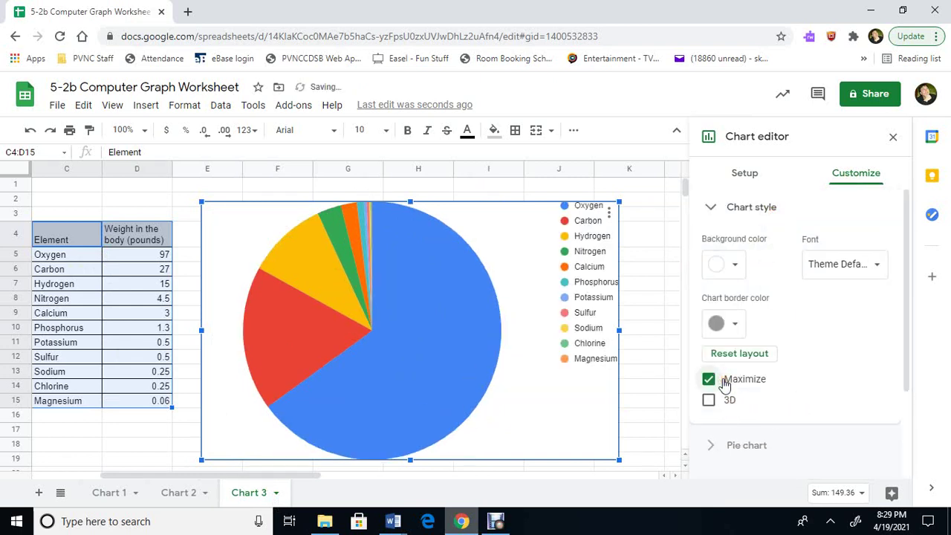
pyautogui.click(725, 382)
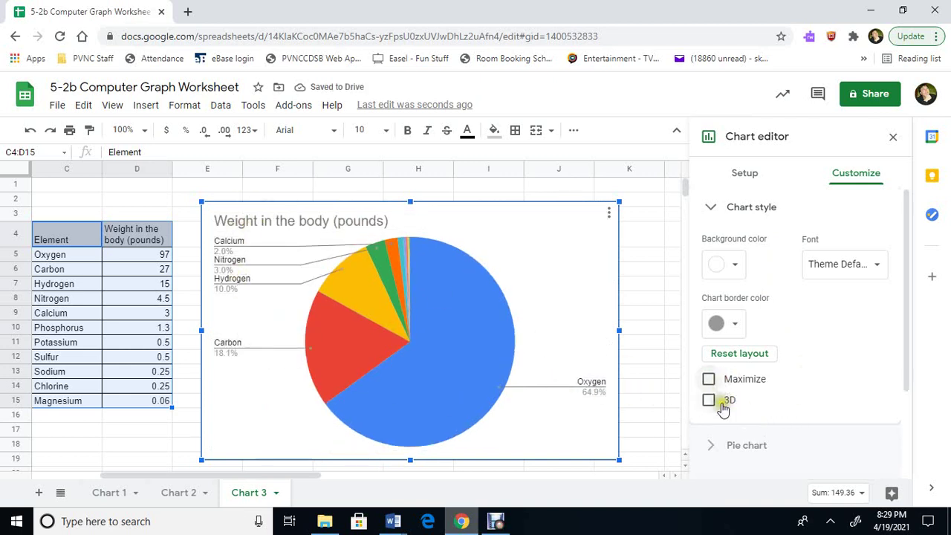
pyautogui.click(709, 402)
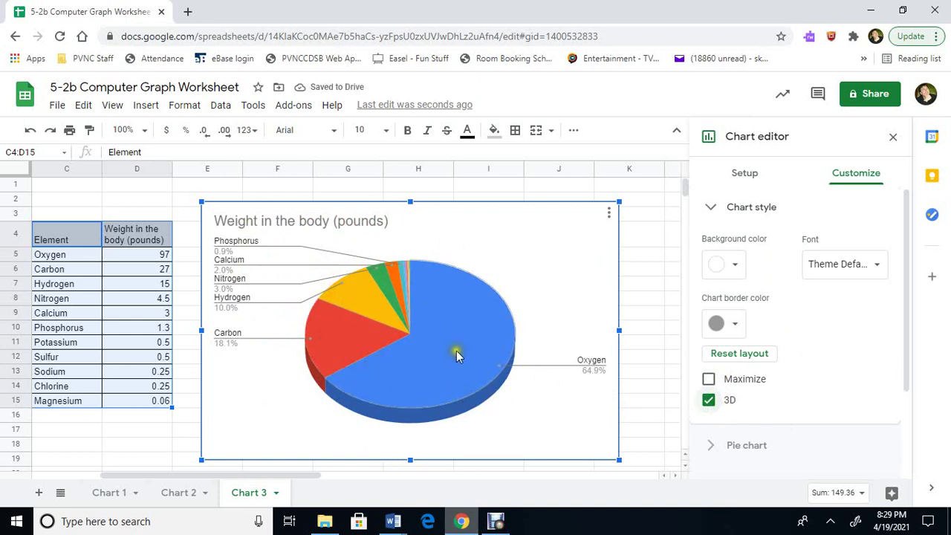
pyautogui.click(725, 406)
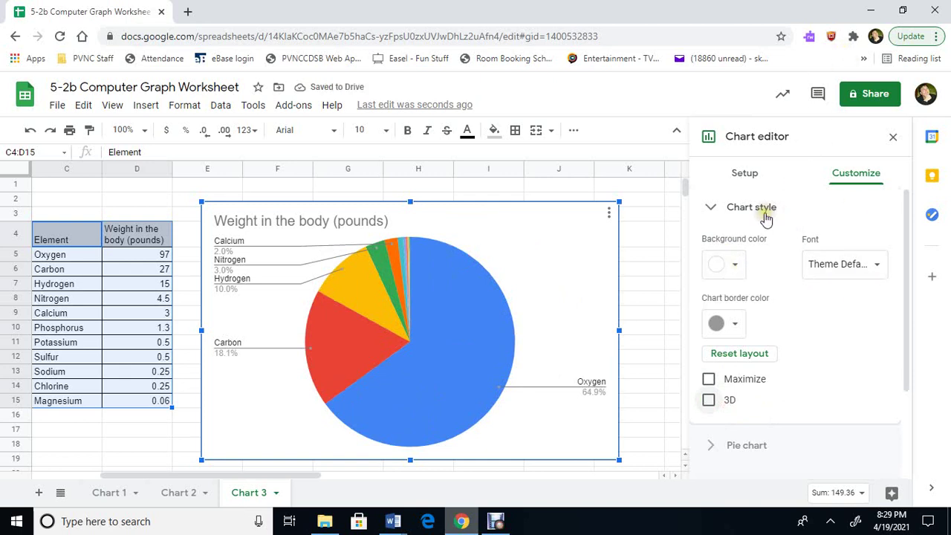
pyautogui.click(765, 216)
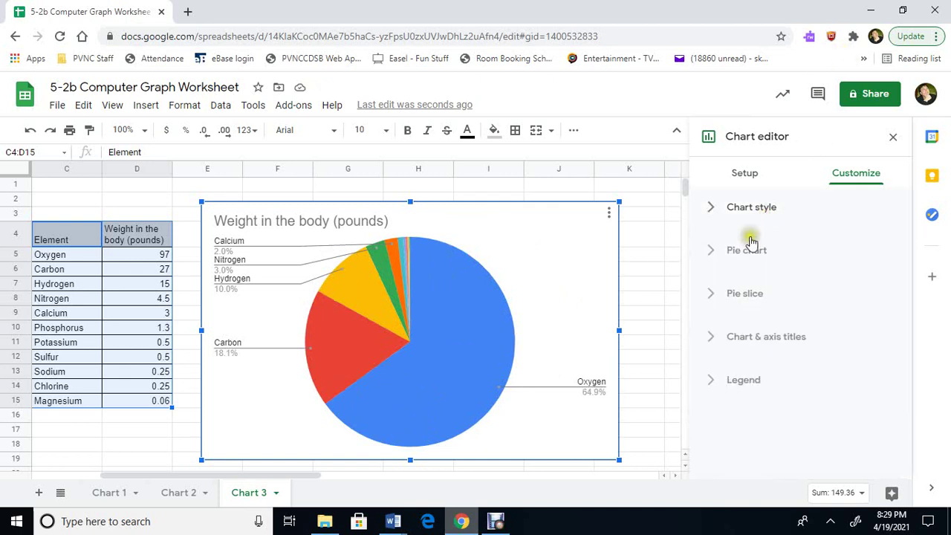
pyautogui.click(753, 255)
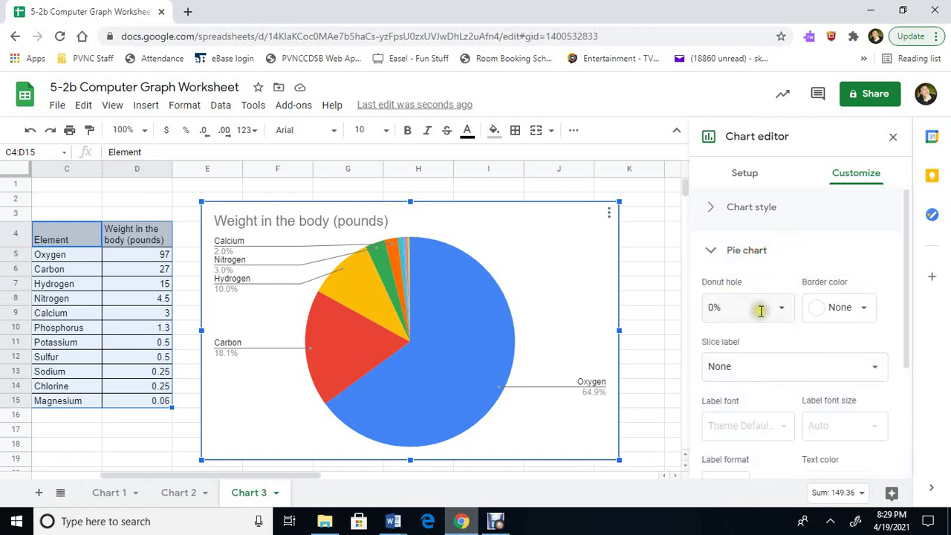
pyautogui.click(765, 303)
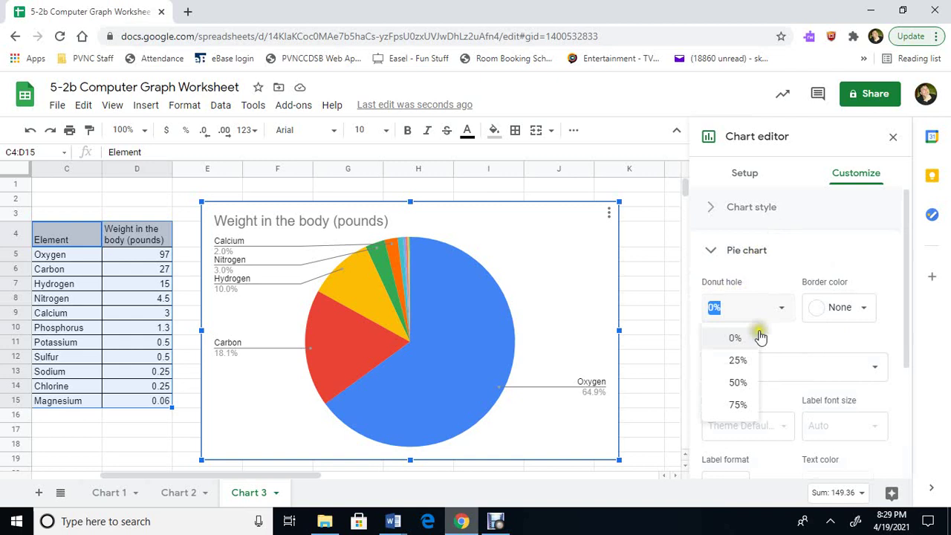
pyautogui.click(746, 362)
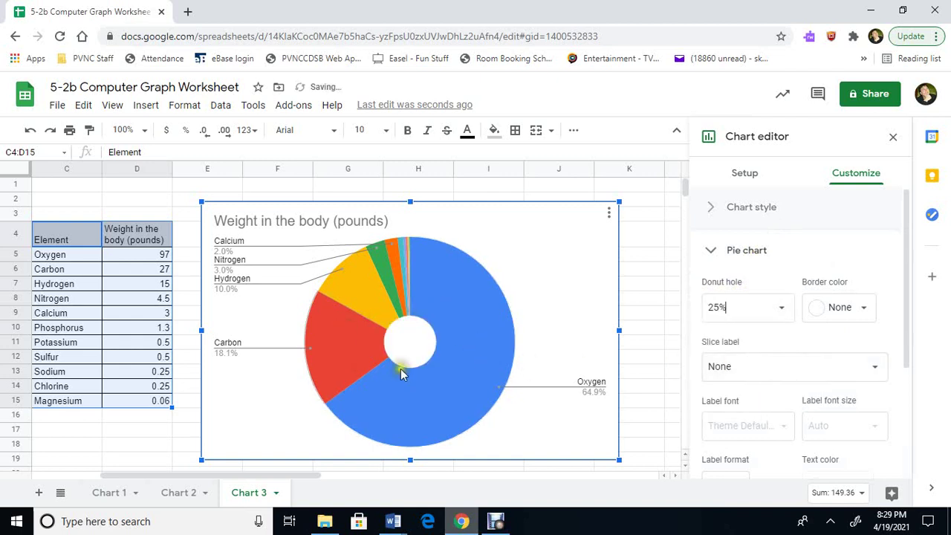
pyautogui.click(762, 313)
pyautogui.click(783, 318)
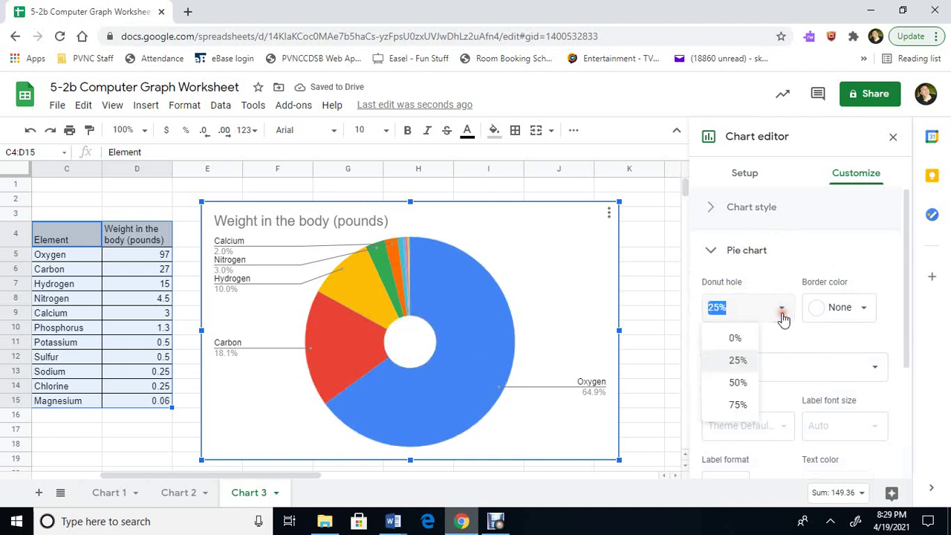
pyautogui.click(733, 382)
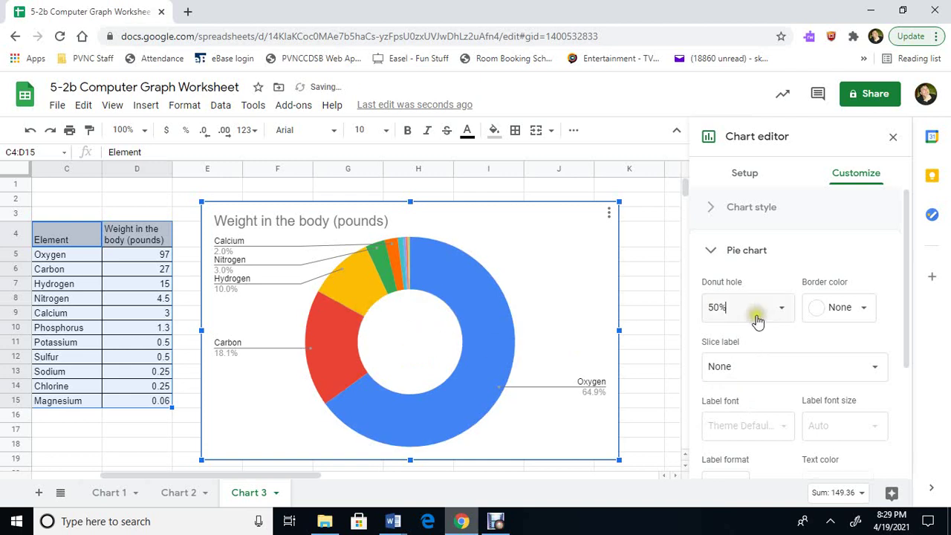
pyautogui.click(780, 314)
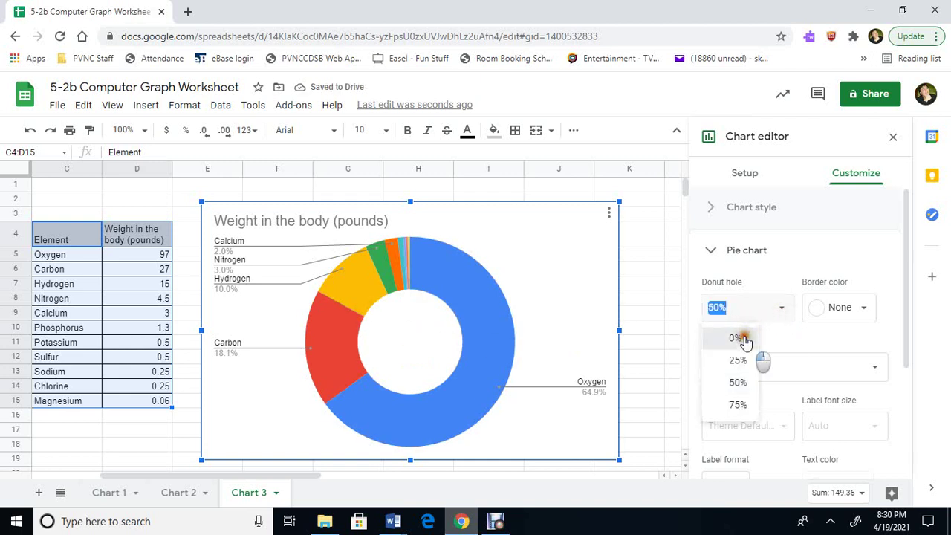
pyautogui.click(736, 338)
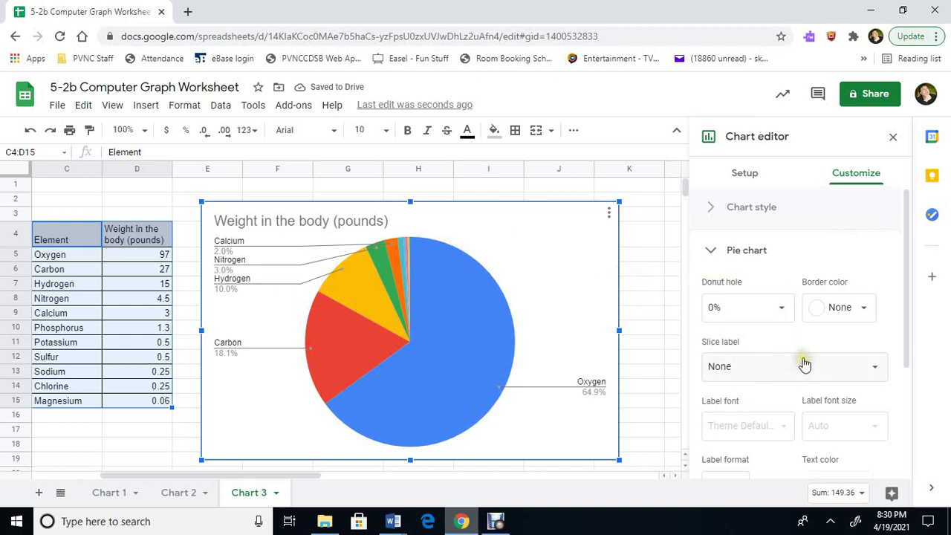
pyautogui.scroll(-1, 803, 365)
pyautogui.click(779, 300)
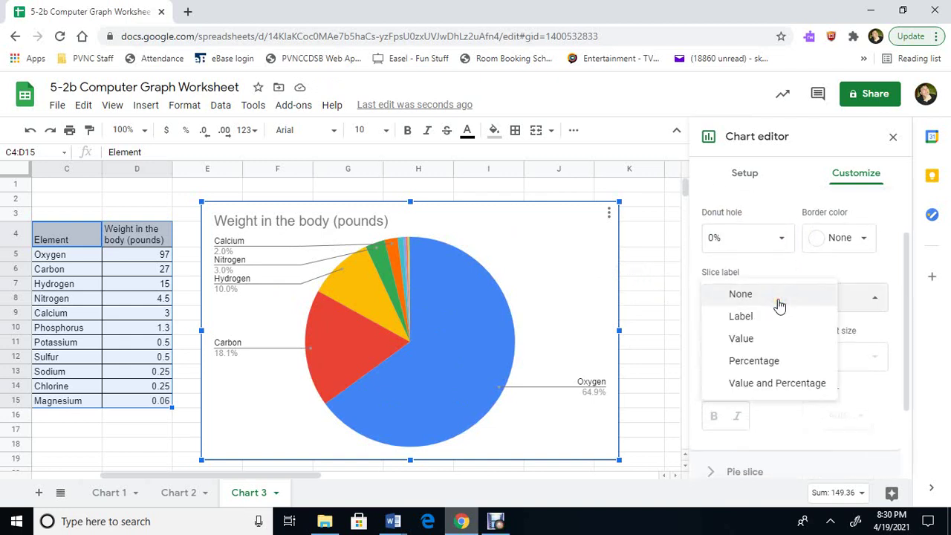
pyautogui.click(795, 269)
pyautogui.scroll(-1, 788, 335)
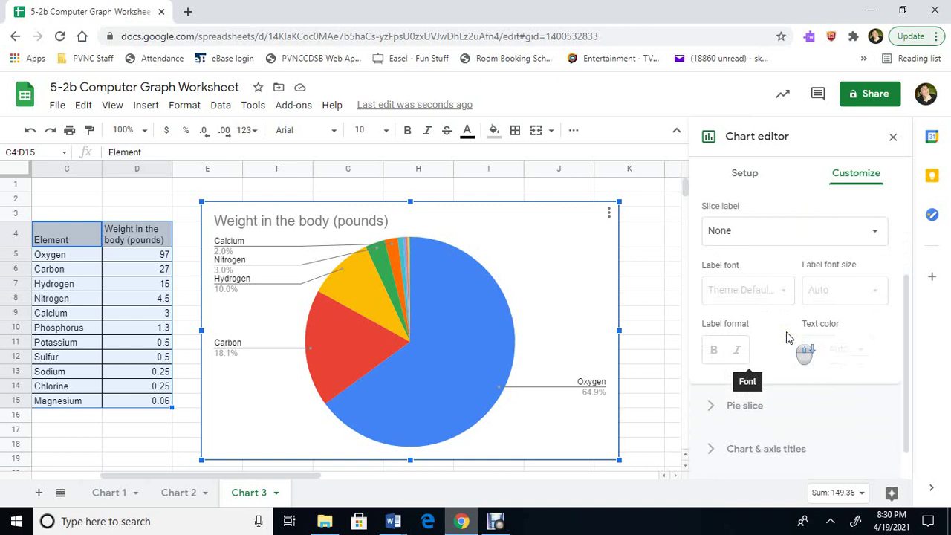
pyautogui.scroll(1, 788, 334)
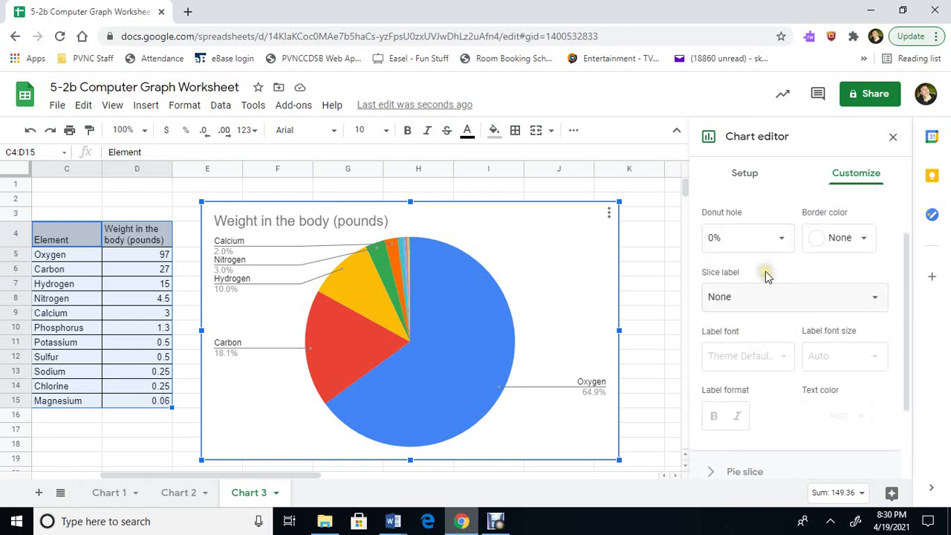
pyautogui.scroll(1, 773, 282)
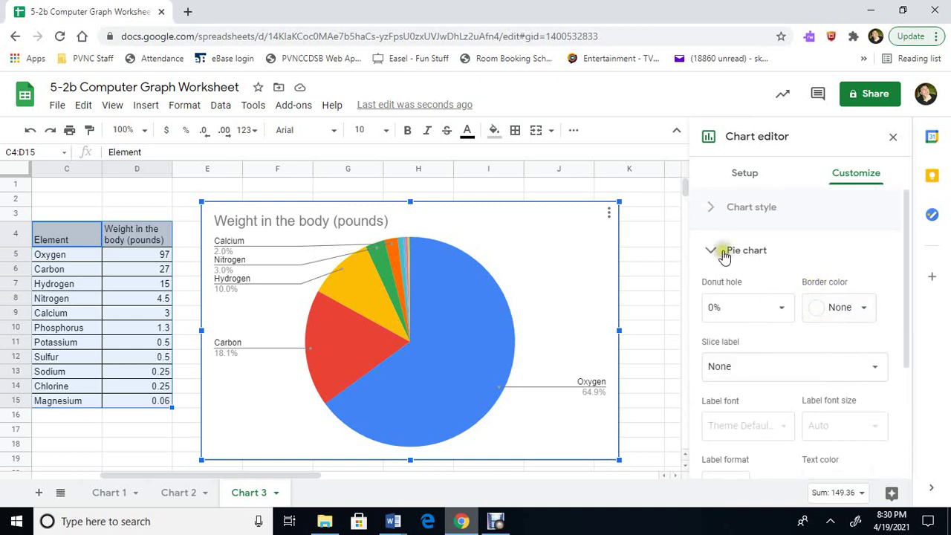
pyautogui.click(737, 256)
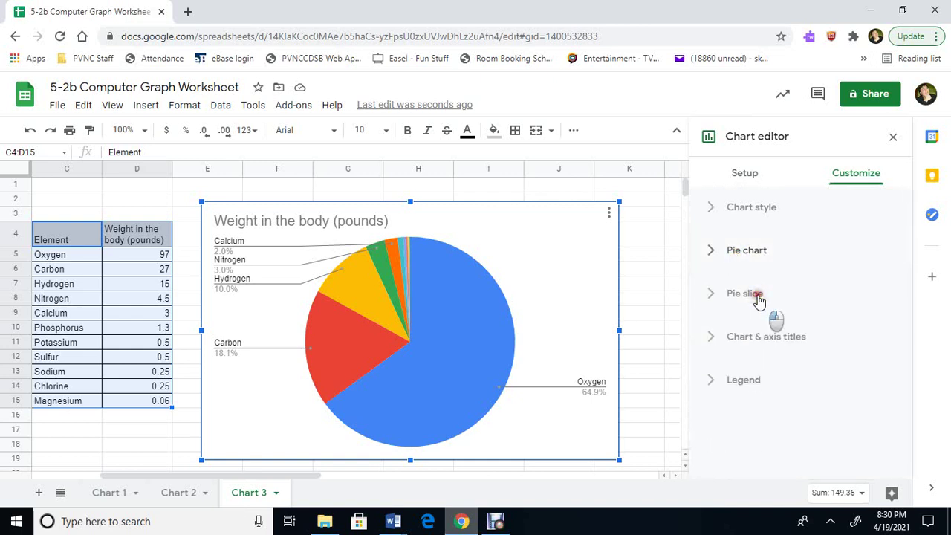
# Under Pie slice, change the Hydrogen slice's colour from yellow to magenta.
pyautogui.click(756, 296)
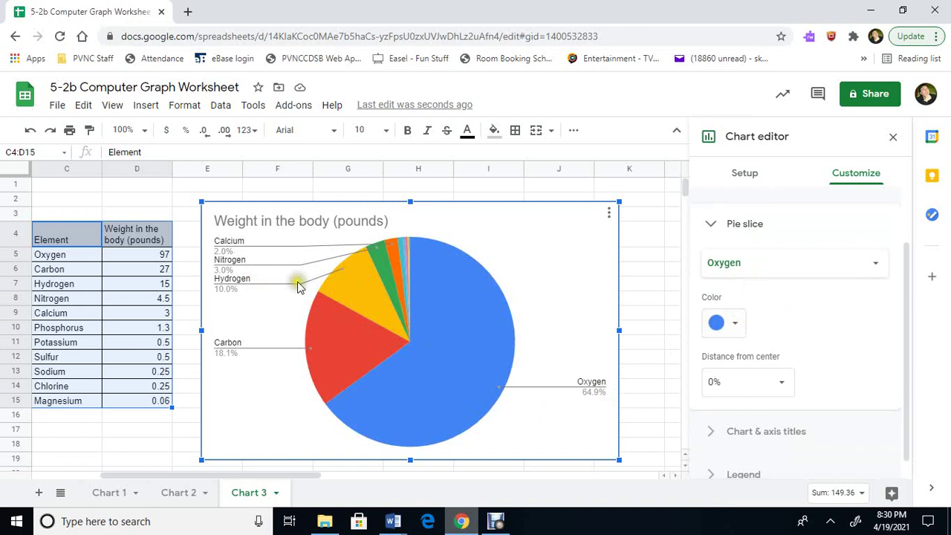
pyautogui.click(813, 278)
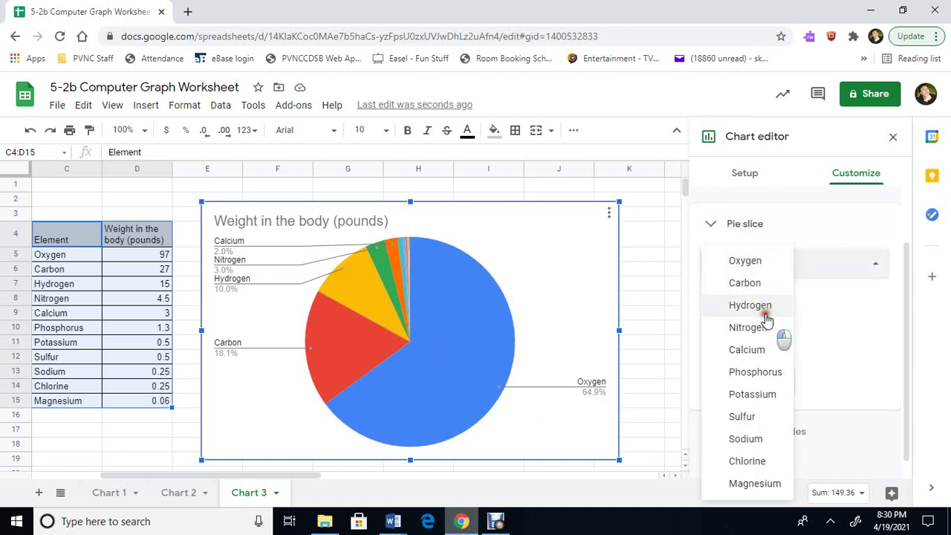
pyautogui.click(767, 312)
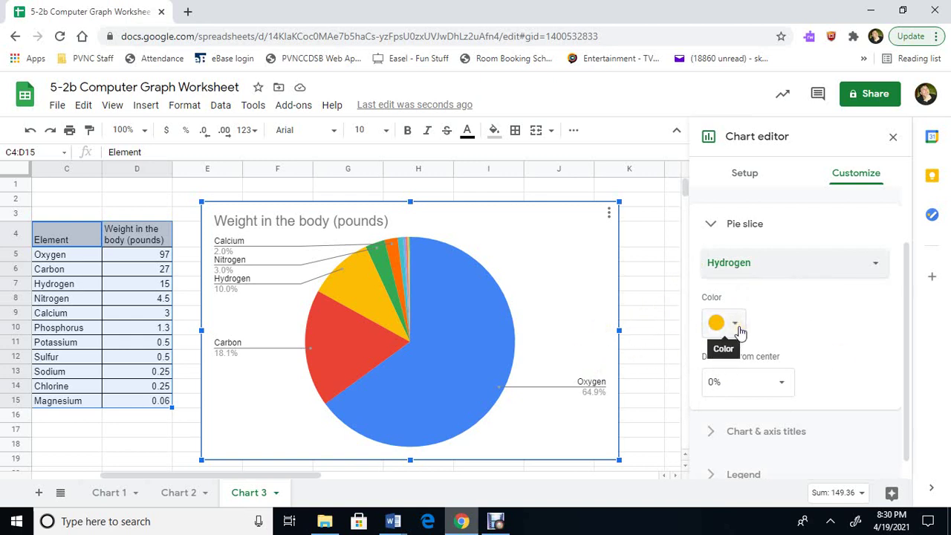
pyautogui.click(738, 327)
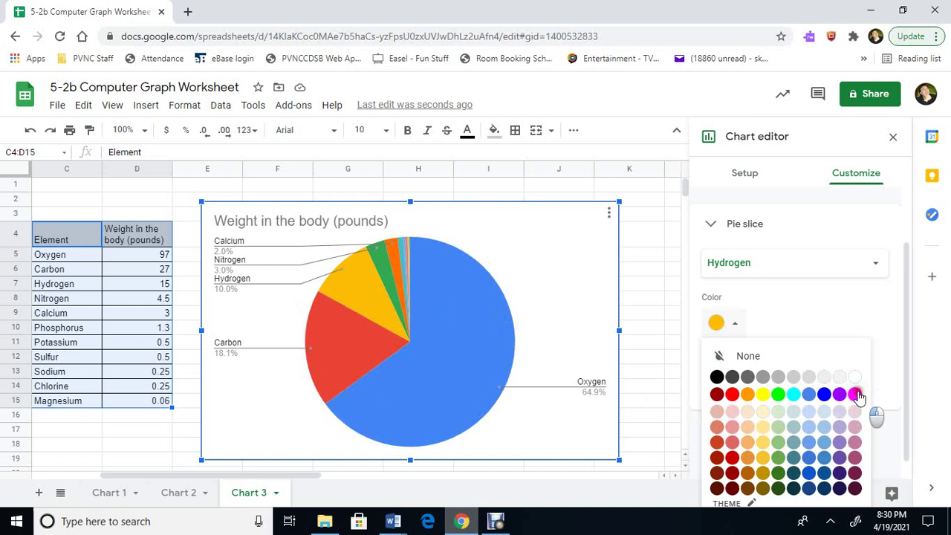
pyautogui.click(855, 394)
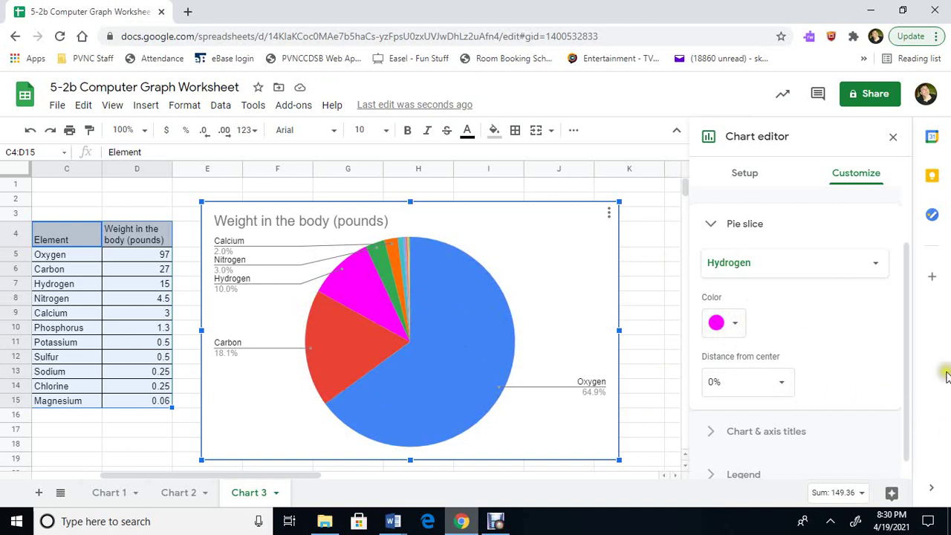
# Pull the Oxygen slice 25% out from the pie's centre.
pyautogui.click(812, 271)
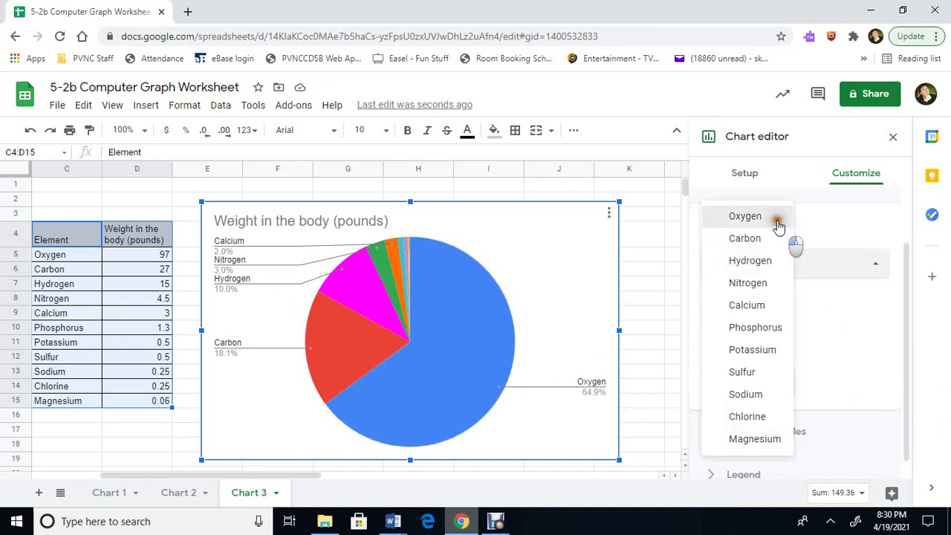
pyautogui.click(746, 216)
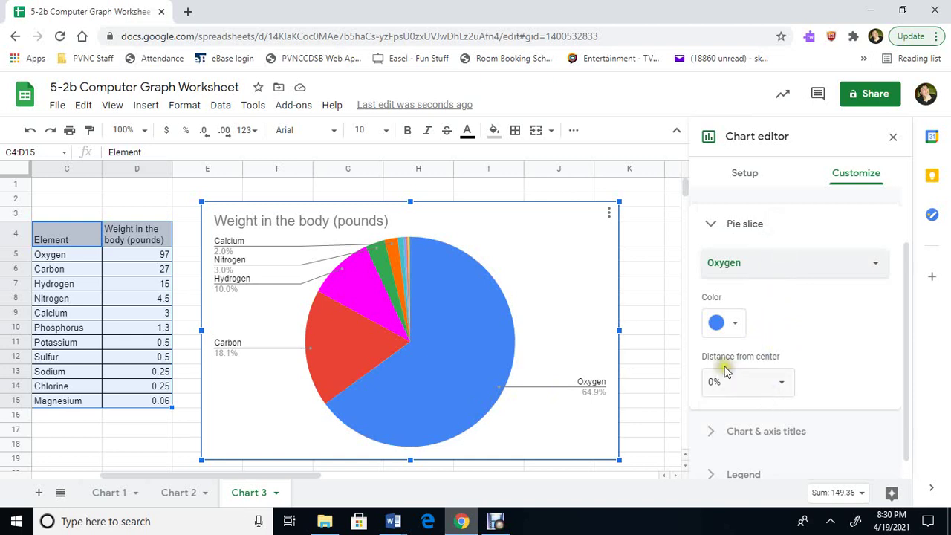
pyautogui.click(781, 384)
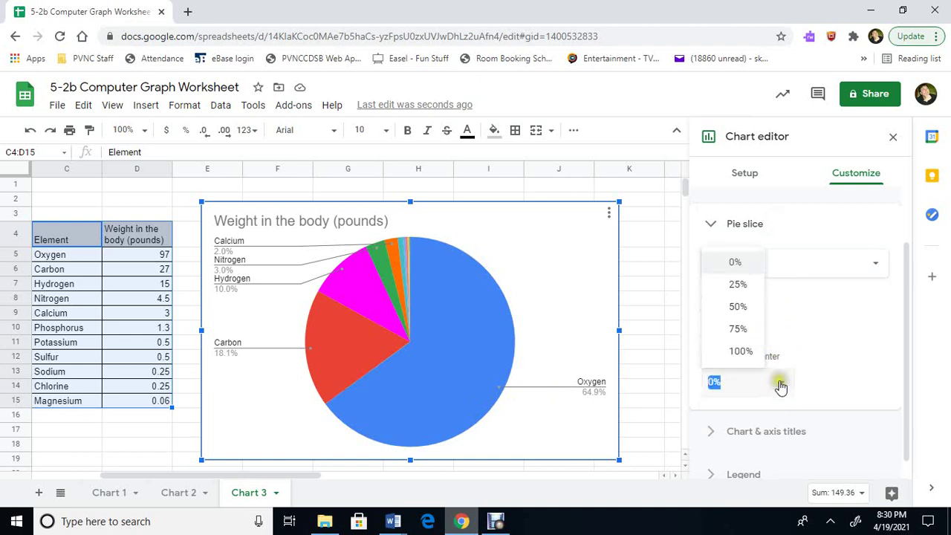
pyautogui.click(750, 296)
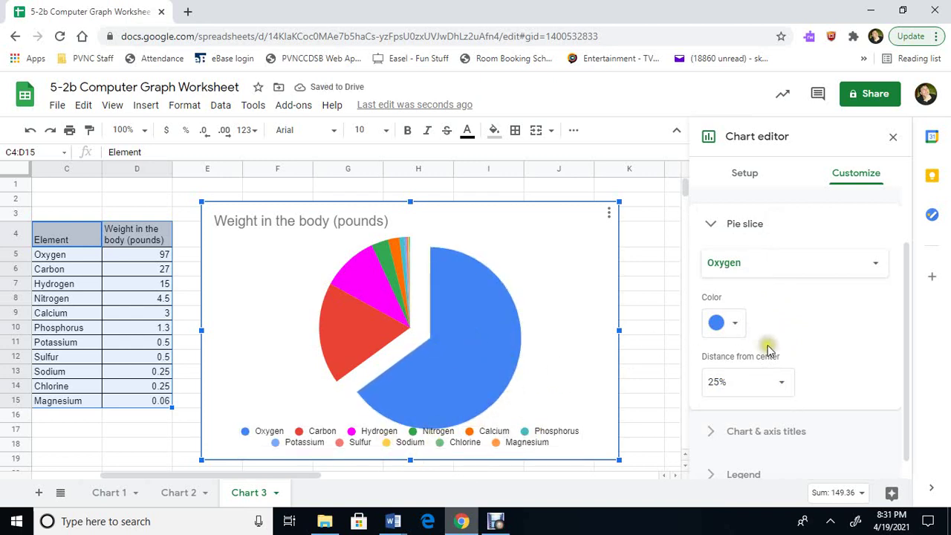
pyautogui.click(735, 331)
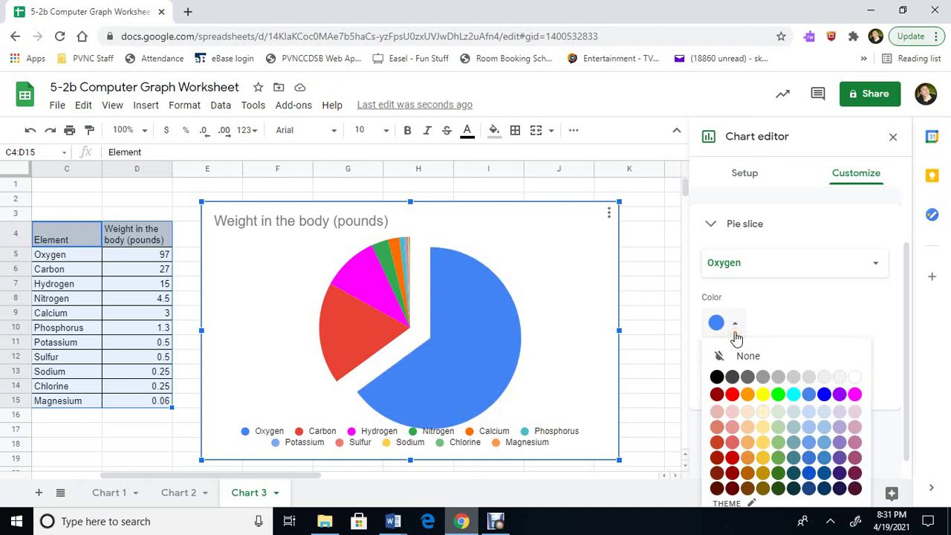
pyautogui.click(735, 334)
pyautogui.click(780, 275)
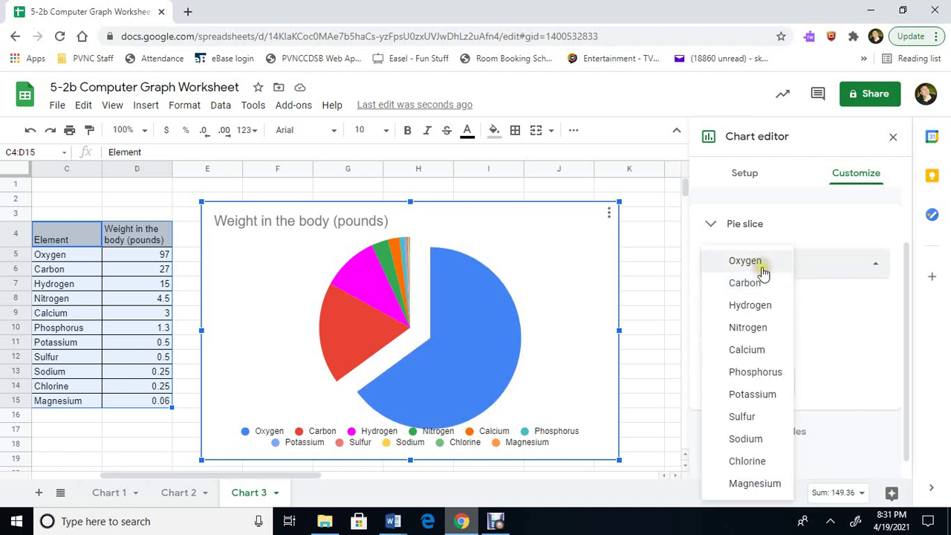
pyautogui.click(764, 274)
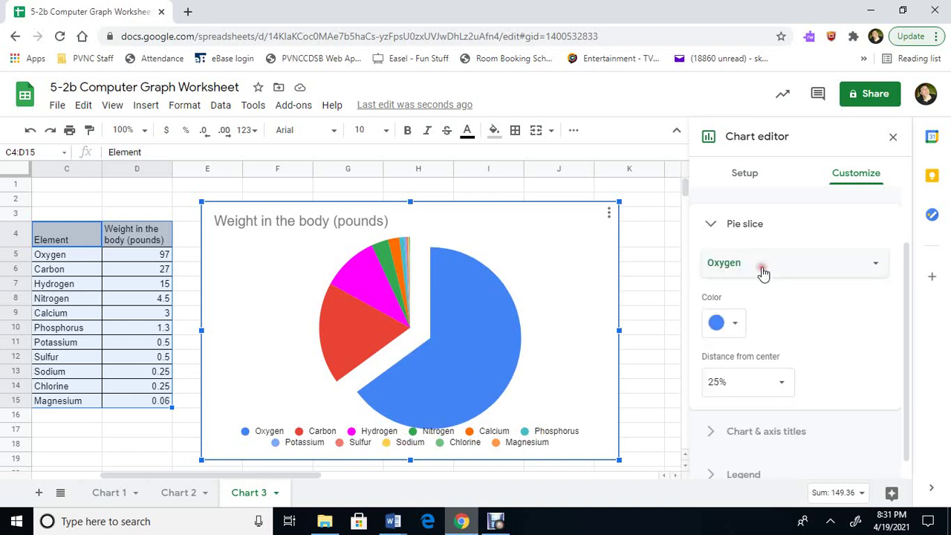
# Explode the Carbon slice 25%, then return it to the pie.
pyautogui.click(763, 271)
pyautogui.click(751, 296)
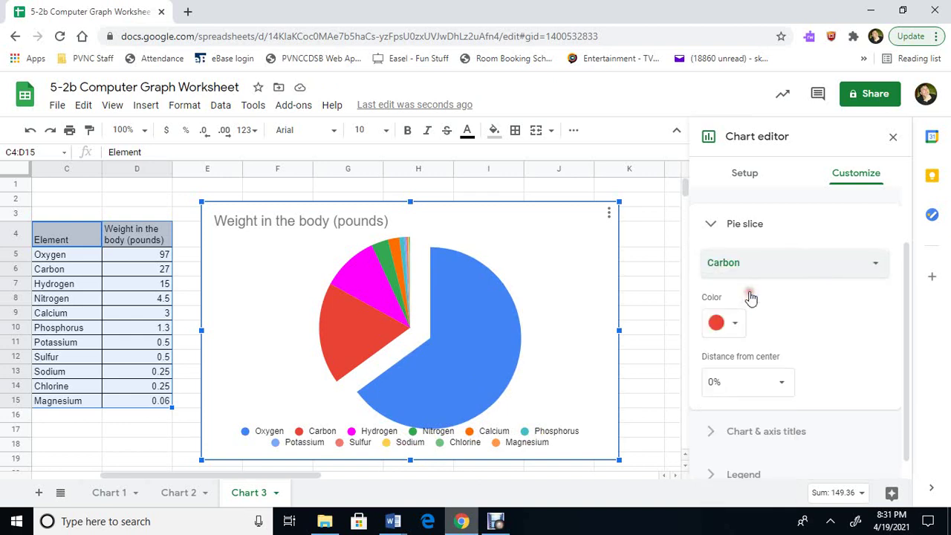
pyautogui.click(754, 381)
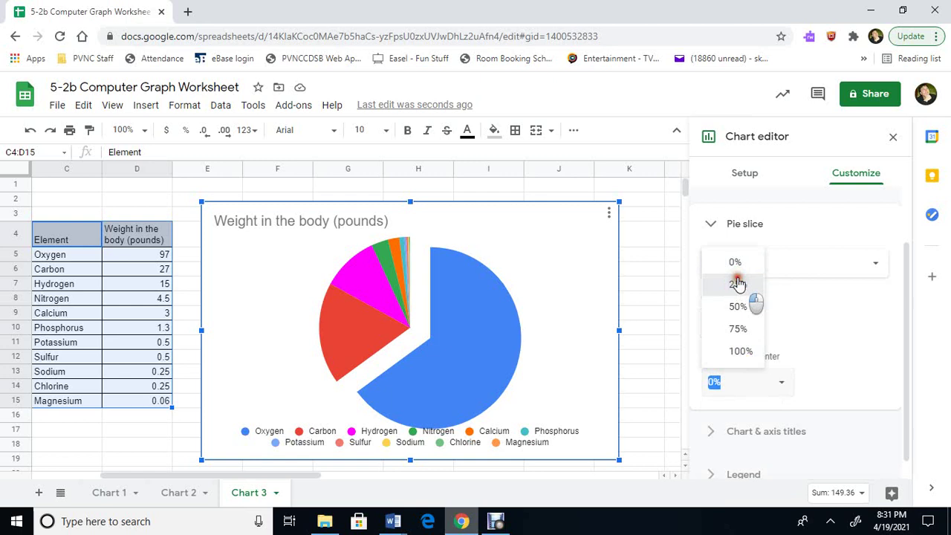
pyautogui.click(739, 285)
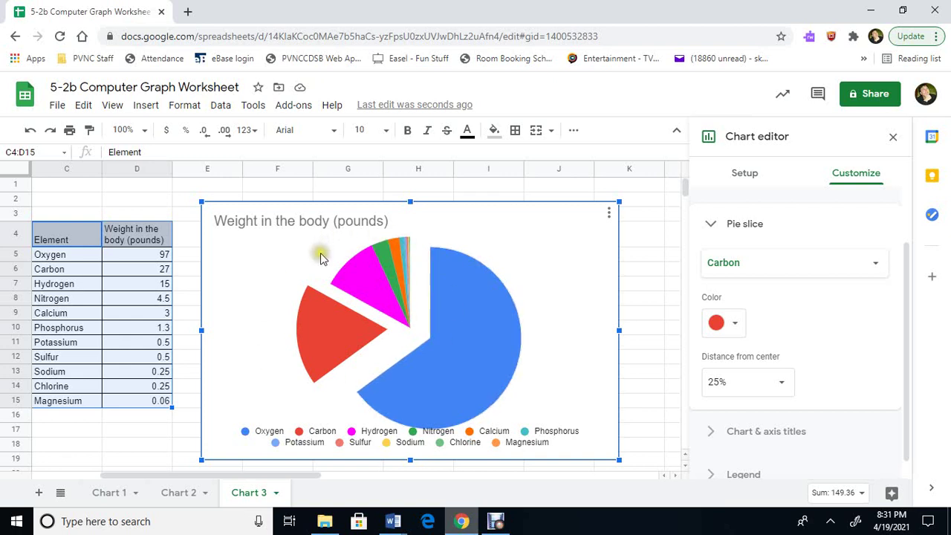
pyautogui.click(783, 387)
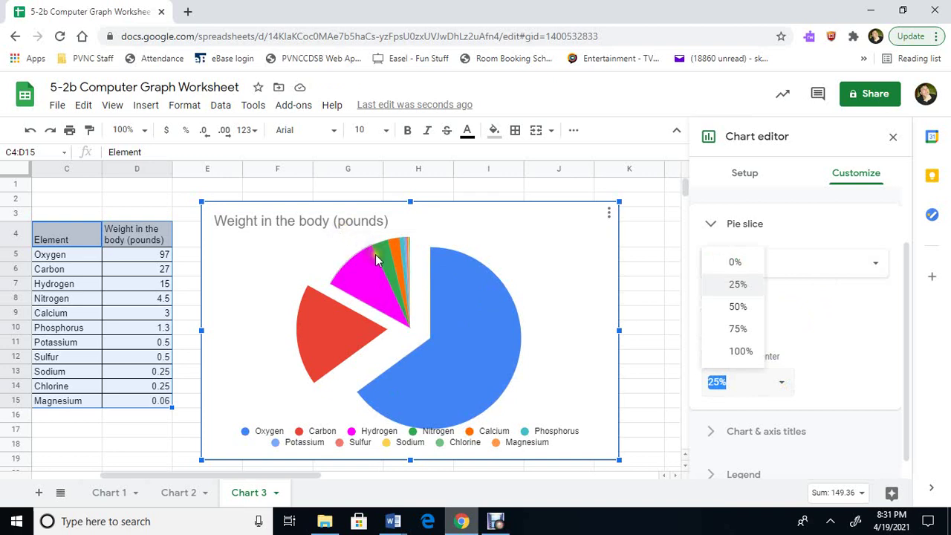
pyautogui.click(735, 263)
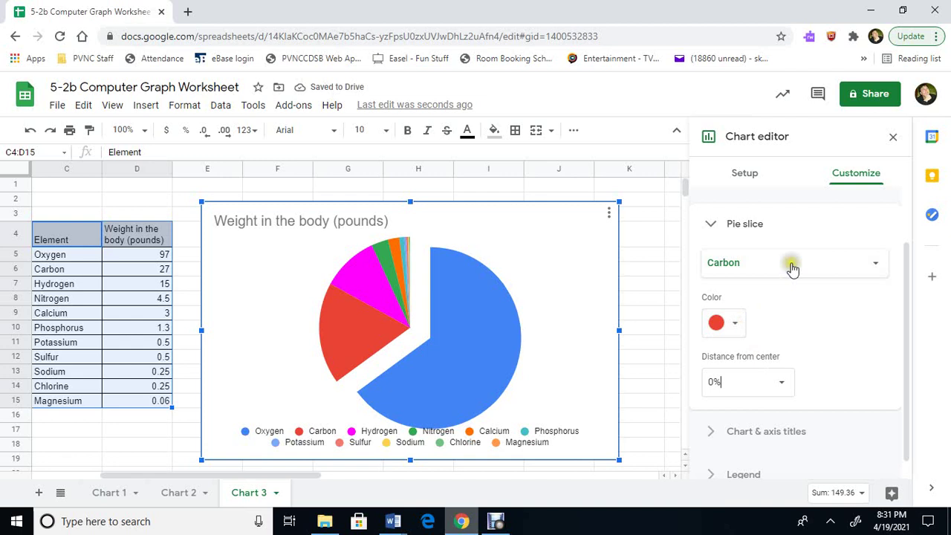
# Set the Oxygen slice's distance from center back to 0%.
pyautogui.click(790, 263)
pyautogui.click(754, 239)
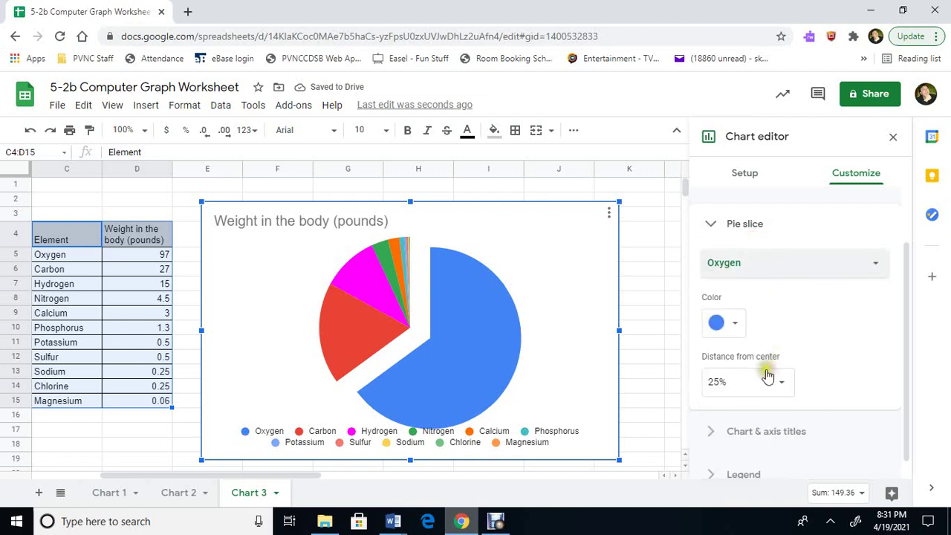
pyautogui.click(770, 381)
pyautogui.click(743, 267)
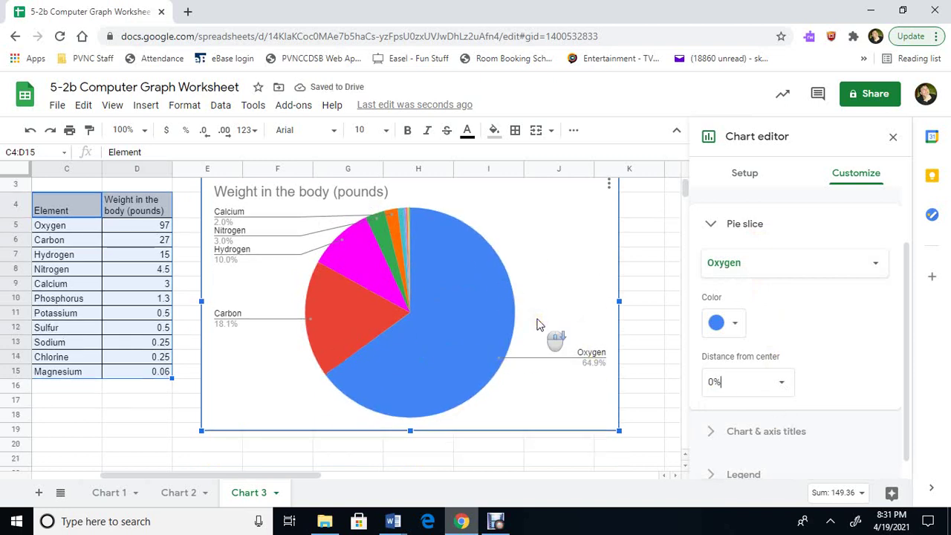
# Replace the chart title 'Weight in the body (pounds)' with 'Elements in the Human Body'.
pyautogui.click(789, 441)
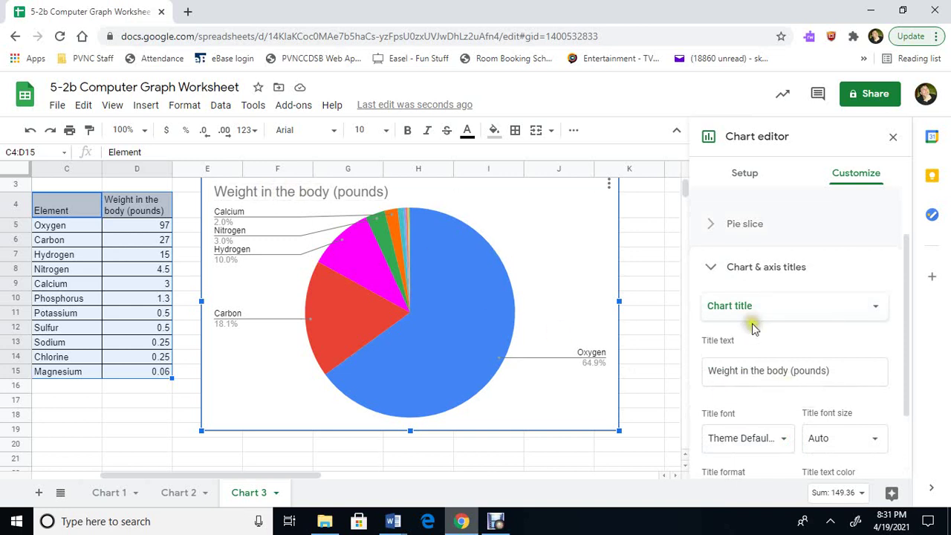
pyautogui.click(814, 373)
pyautogui.hotkey('ctrl', 'a')
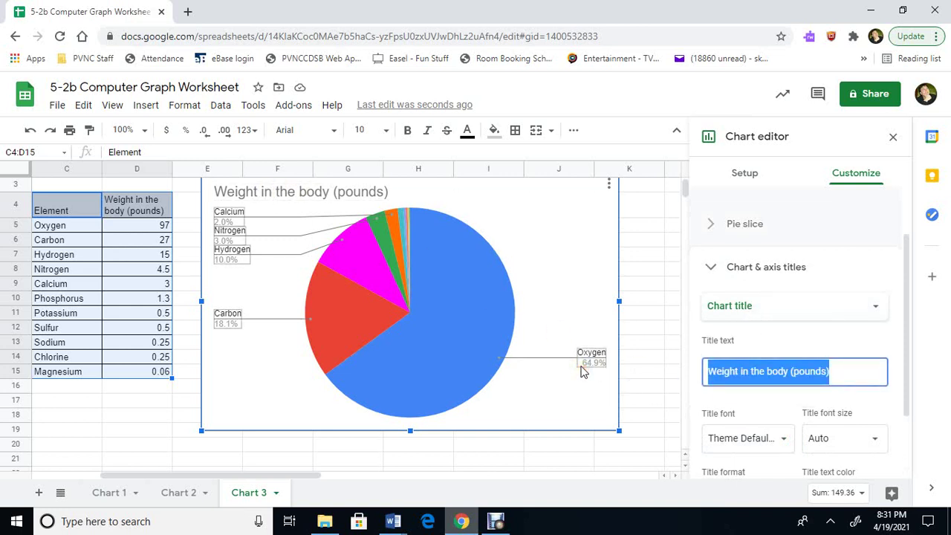
pyautogui.click(383, 191)
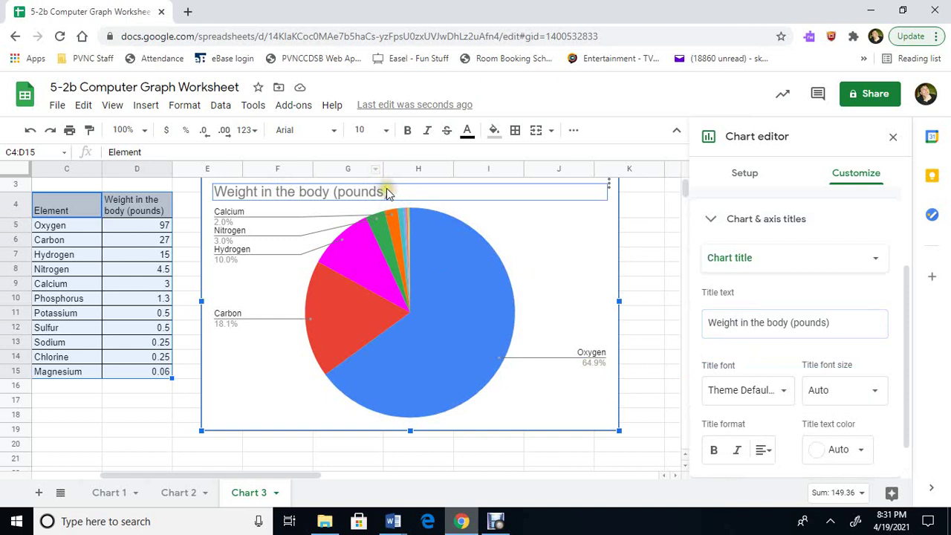
pyautogui.click(386, 191)
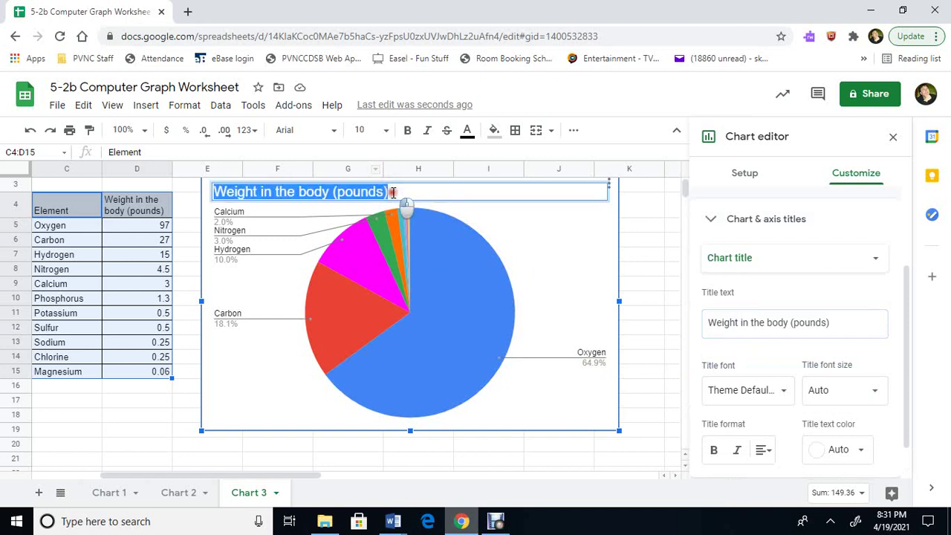
pyautogui.write('Elements in the Human Body')
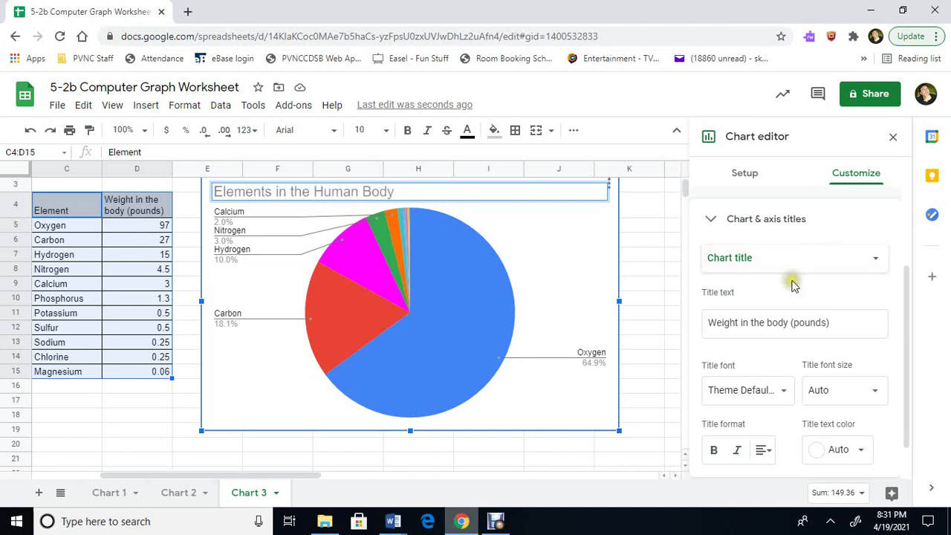
# Make the chart title bold under Title format.
pyautogui.scroll(-1, 768, 395)
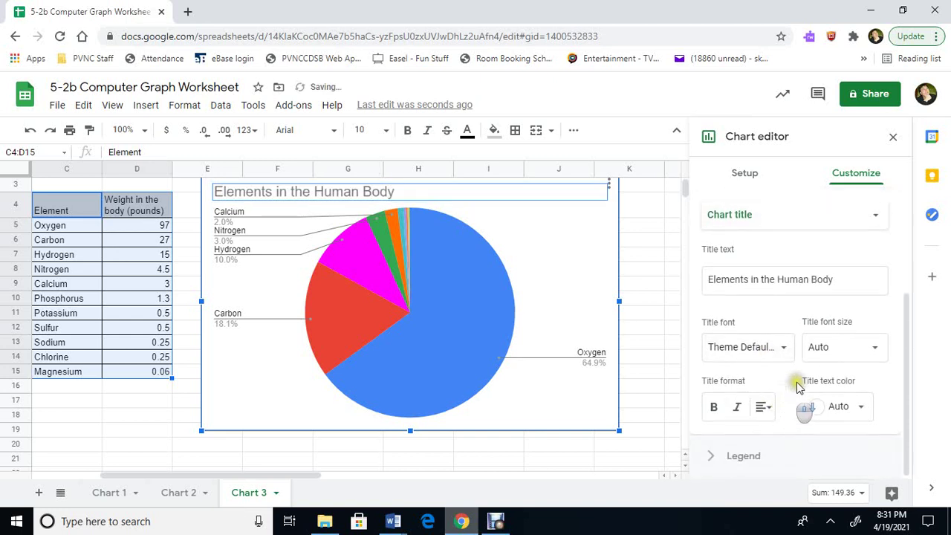
pyautogui.click(714, 407)
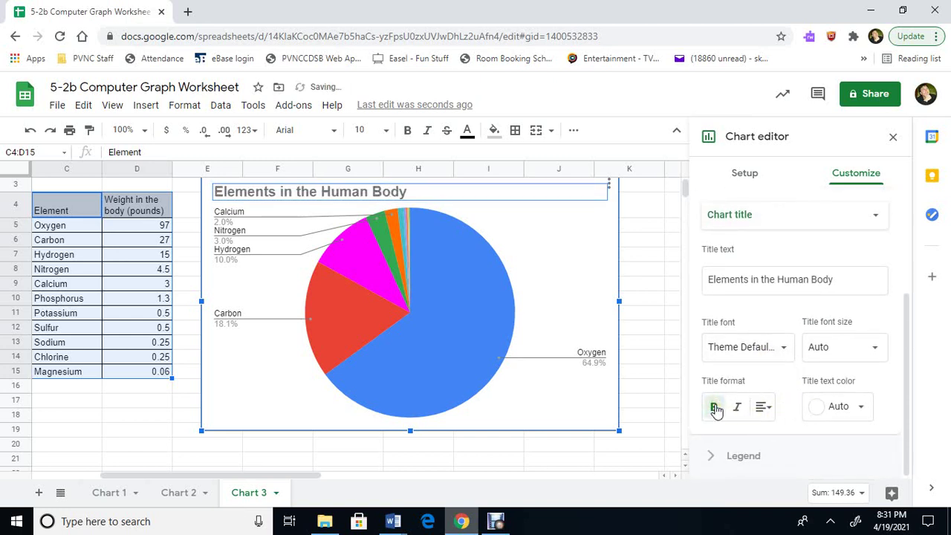
pyautogui.click(786, 456)
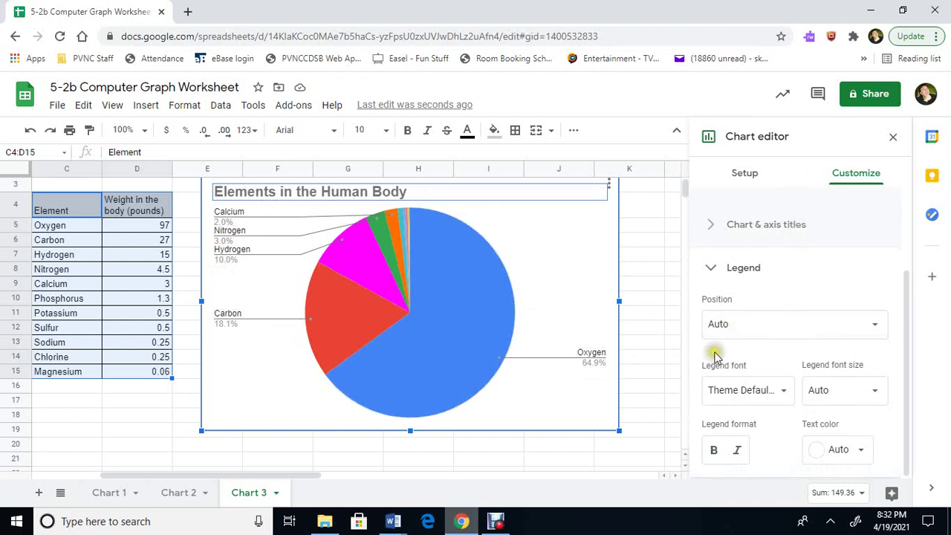
# Preview the legend positioned at the bottom, top, left and right of the pie.
pyautogui.click(728, 335)
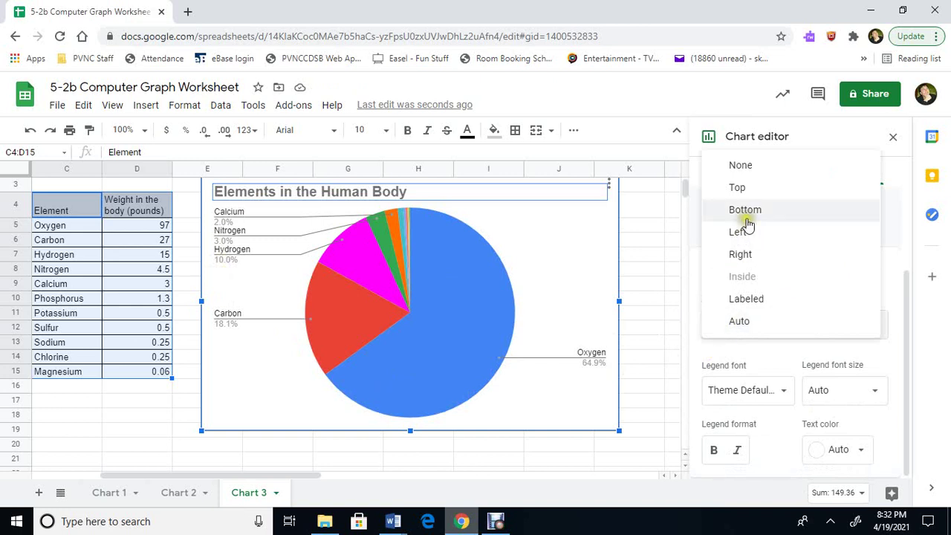
pyautogui.click(745, 211)
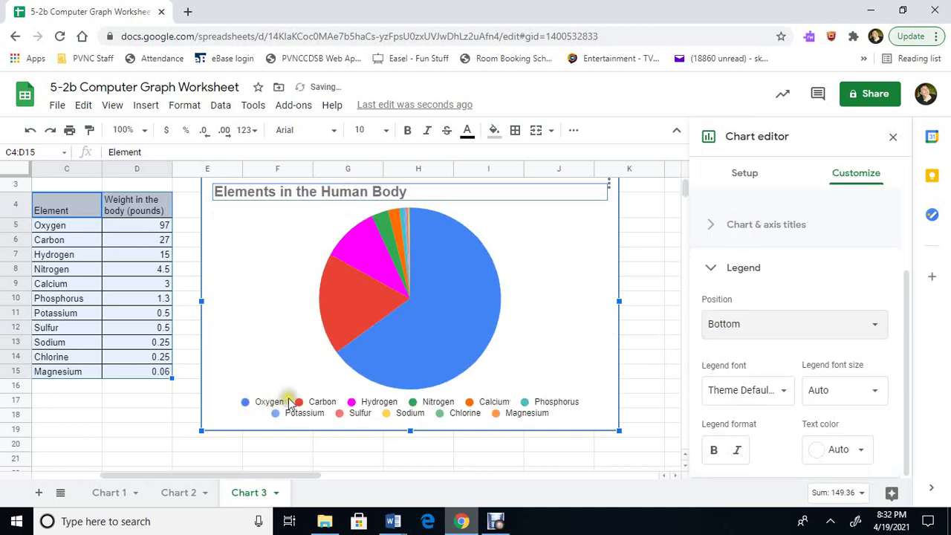
pyautogui.click(749, 333)
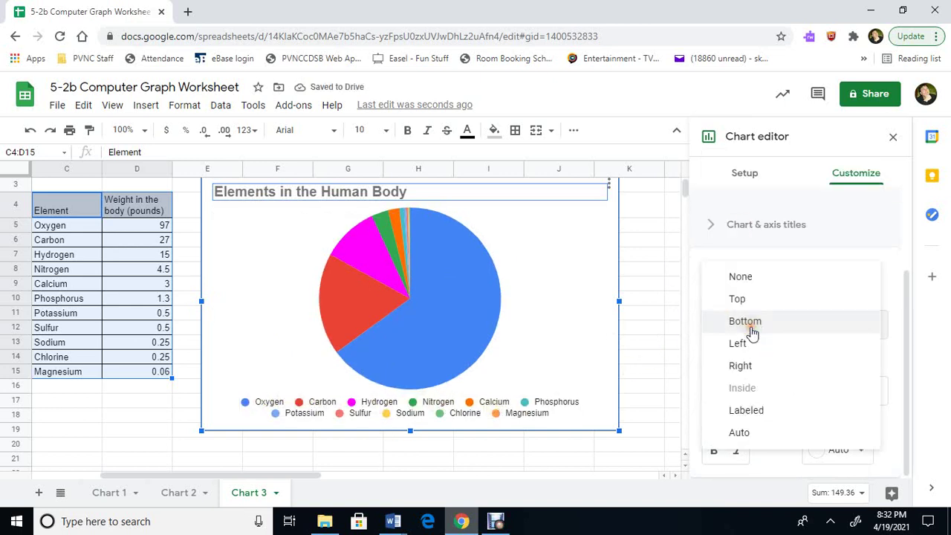
pyautogui.click(751, 302)
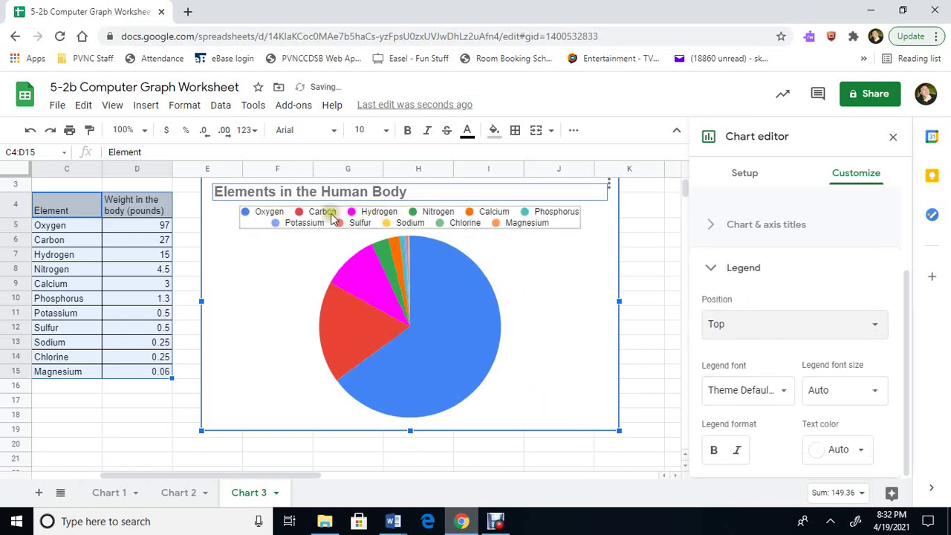
pyautogui.click(752, 324)
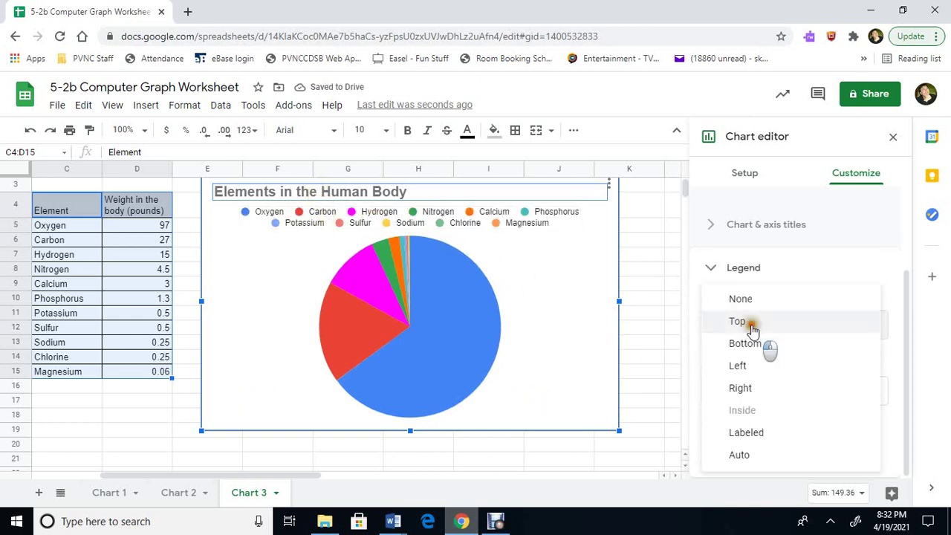
pyautogui.click(759, 369)
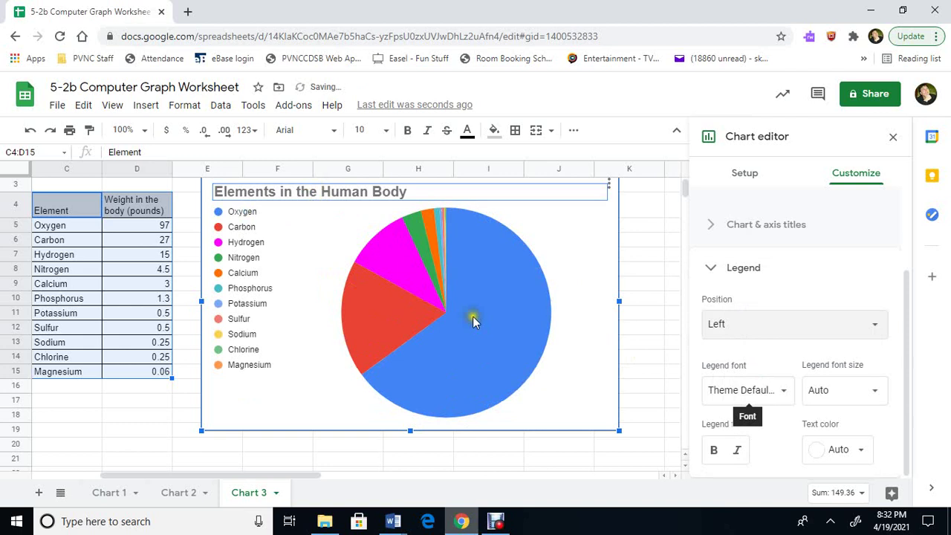
pyautogui.click(735, 323)
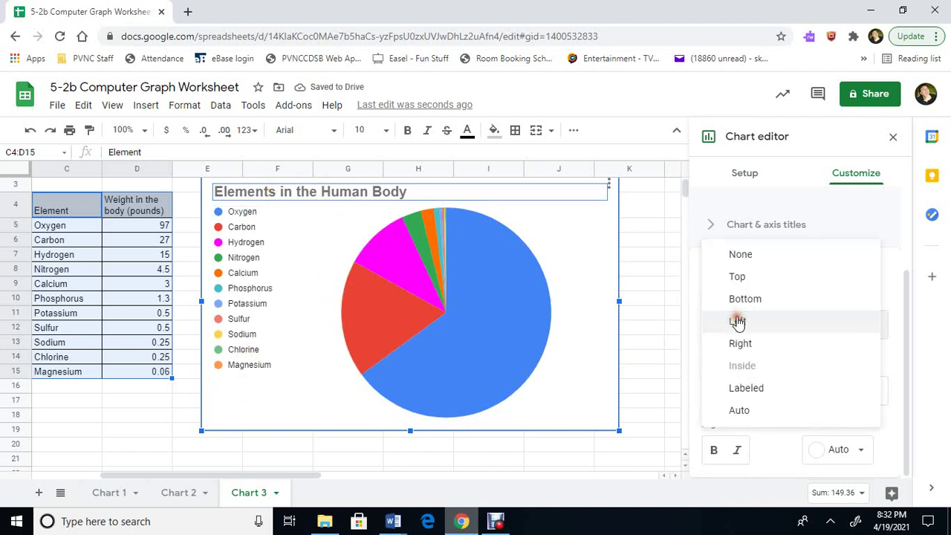
pyautogui.click(755, 349)
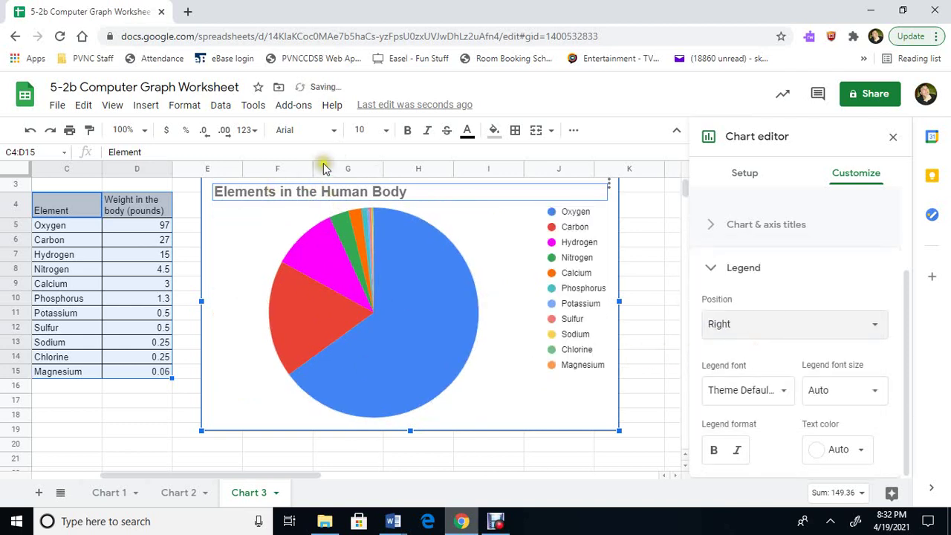
# Try slice labels instead of a legend, then set the legend Position to Right.
pyautogui.click(815, 331)
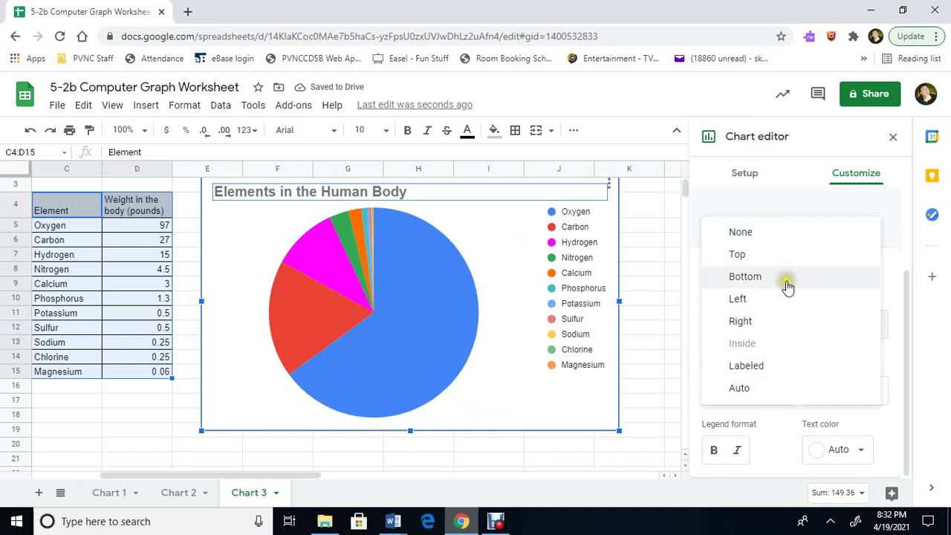
pyautogui.click(796, 366)
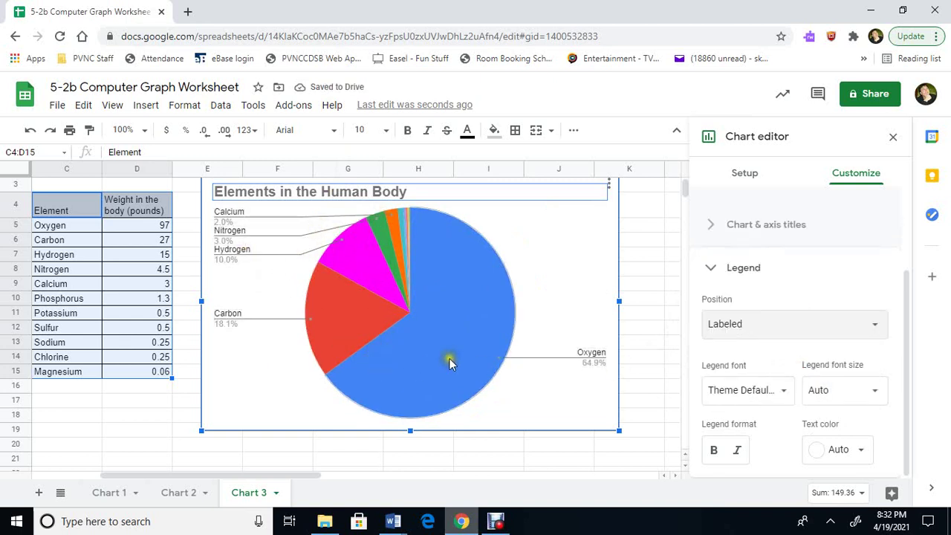
pyautogui.click(783, 333)
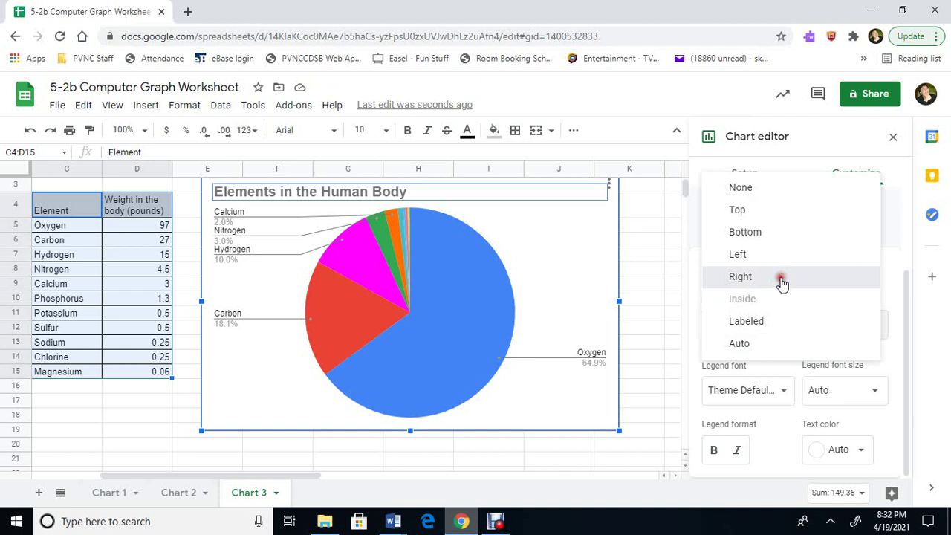
pyautogui.click(782, 281)
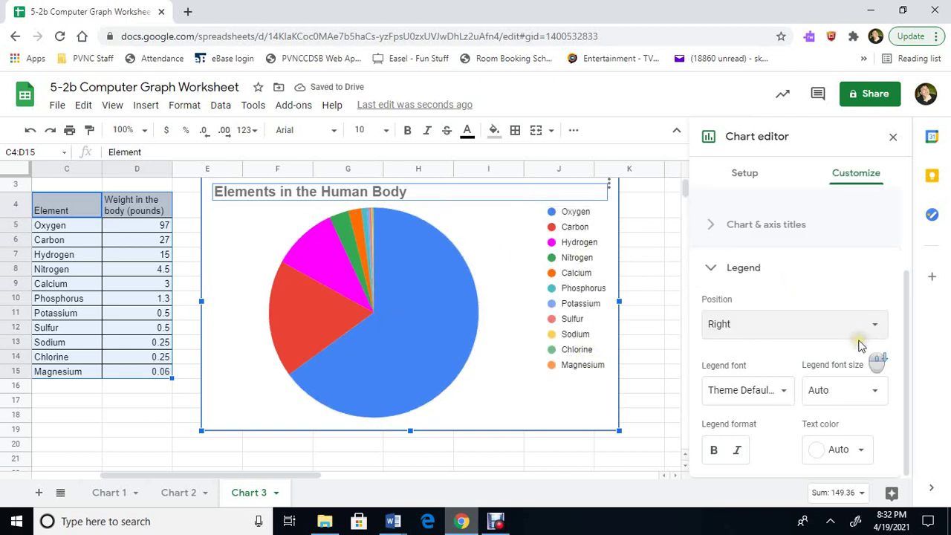
pyautogui.click(481, 476)
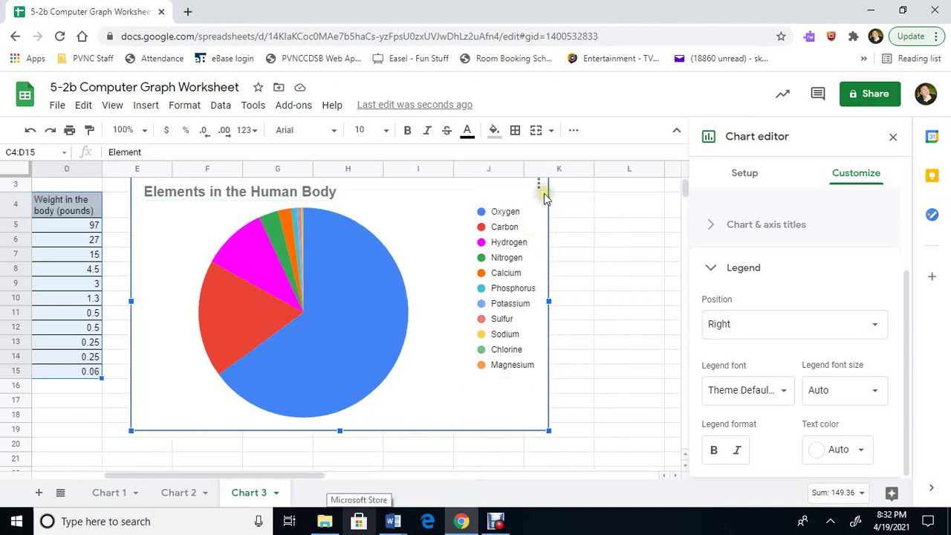
# Close the Chart editor and dismiss the pie chart's three-dot options menu.
pyautogui.click(893, 137)
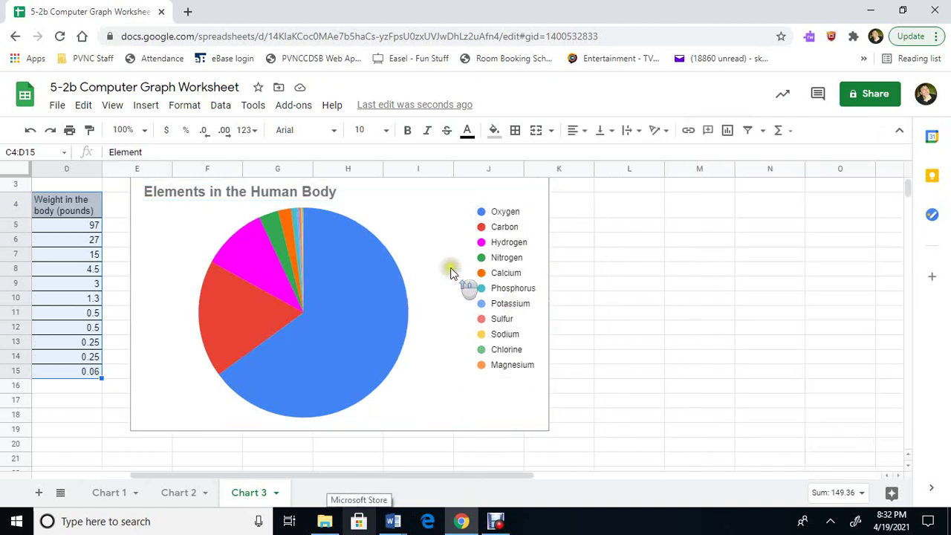
pyautogui.scroll(1, 451, 270)
pyautogui.click(537, 219)
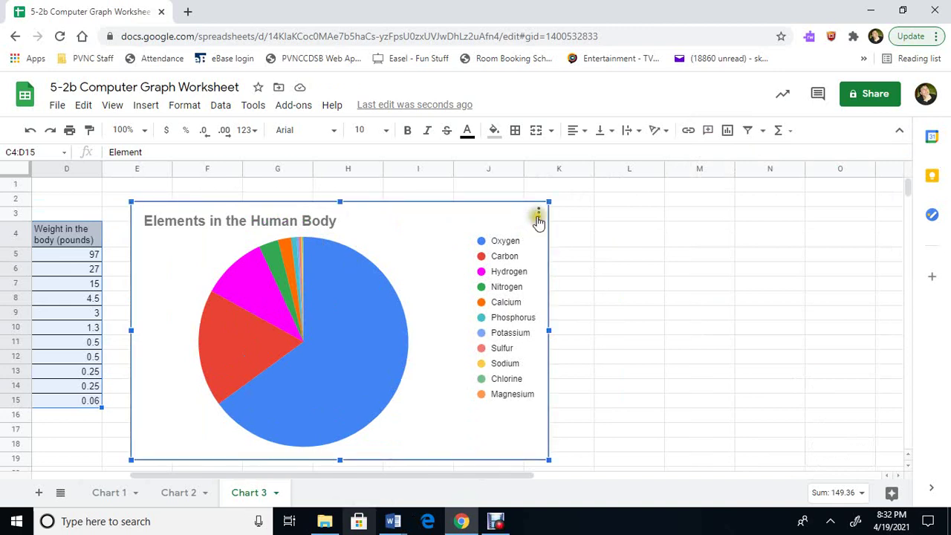
pyautogui.click(538, 215)
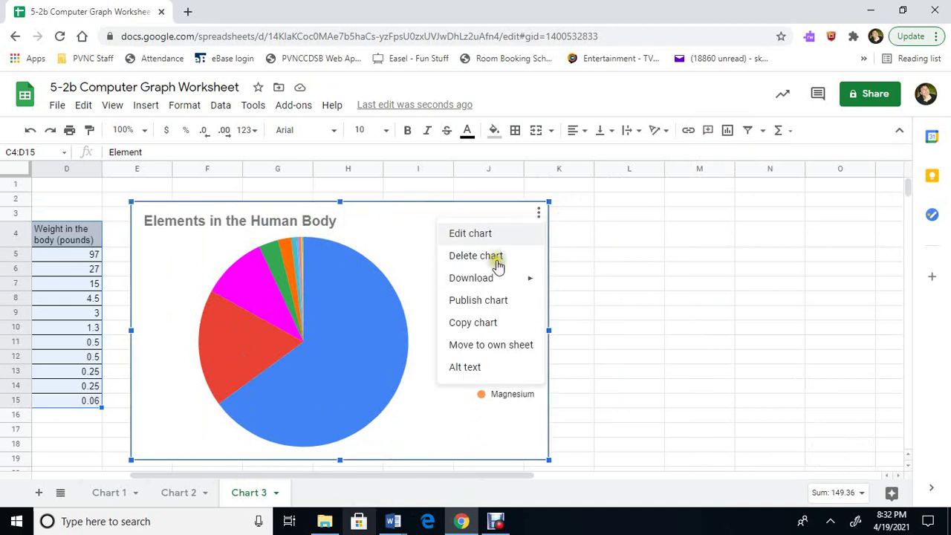
pyautogui.click(387, 221)
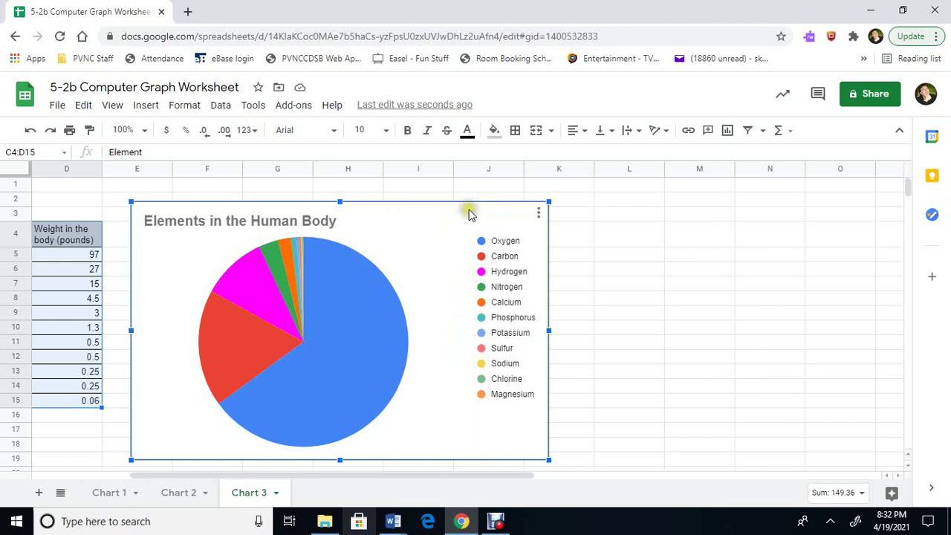